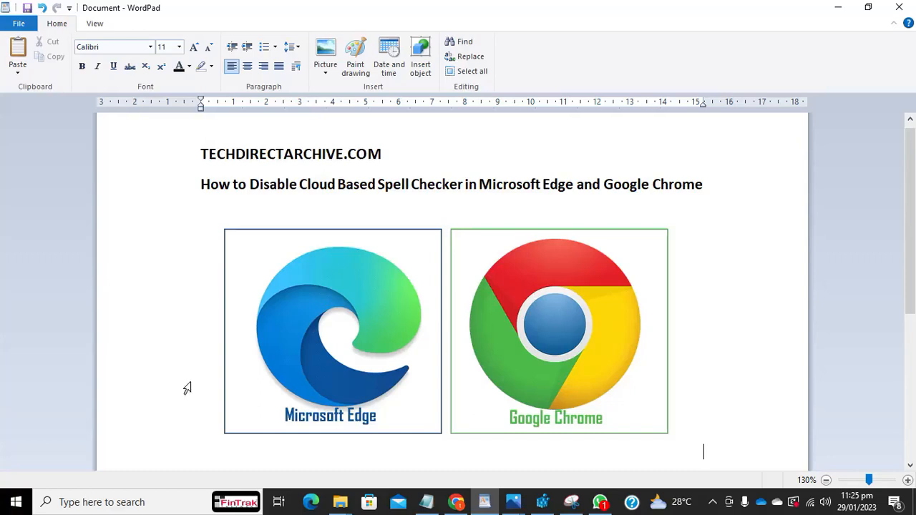
- Open the Local Group Policy Editor, widen its tree pane and expand Administrative Templates under Computer Configuration
{"action": "left_click", "coordinate": [127, 503]}
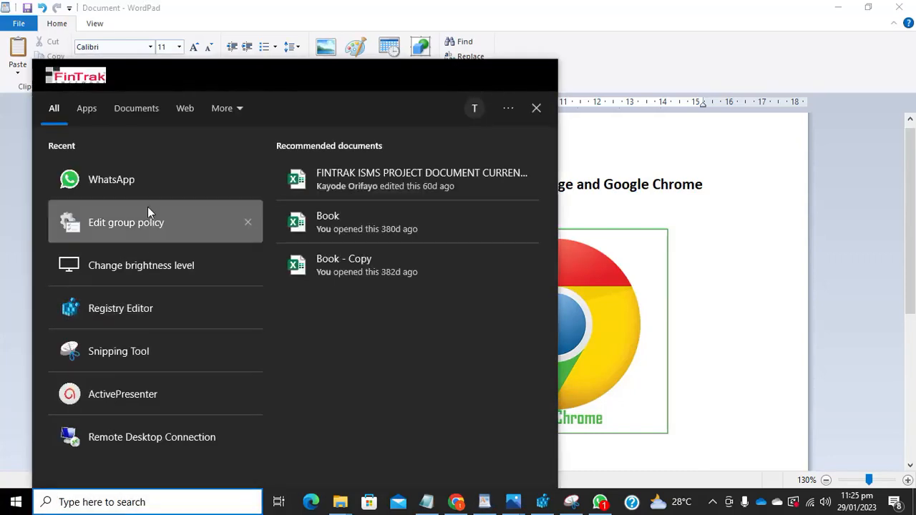
{"action": "left_click", "coordinate": [122, 220]}
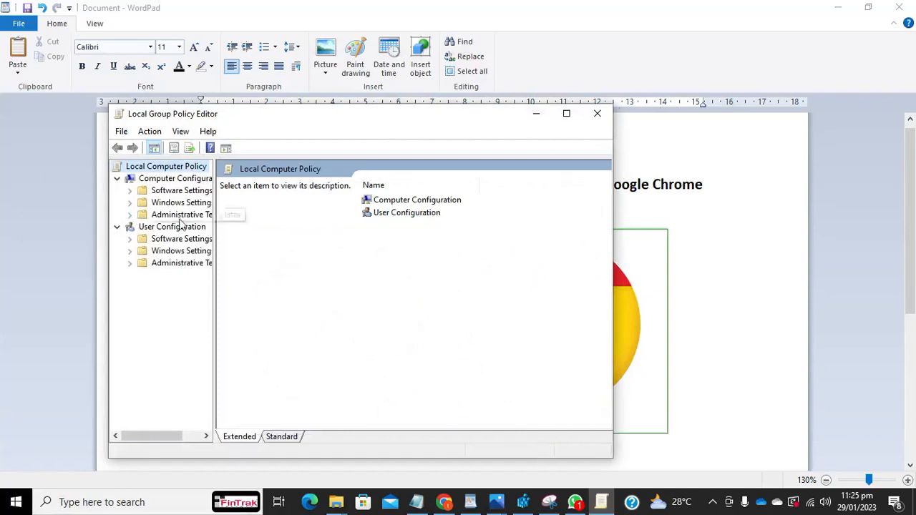
{"action": "left_click_drag", "start_coordinate": [216, 226], "coordinate": [285, 244]}
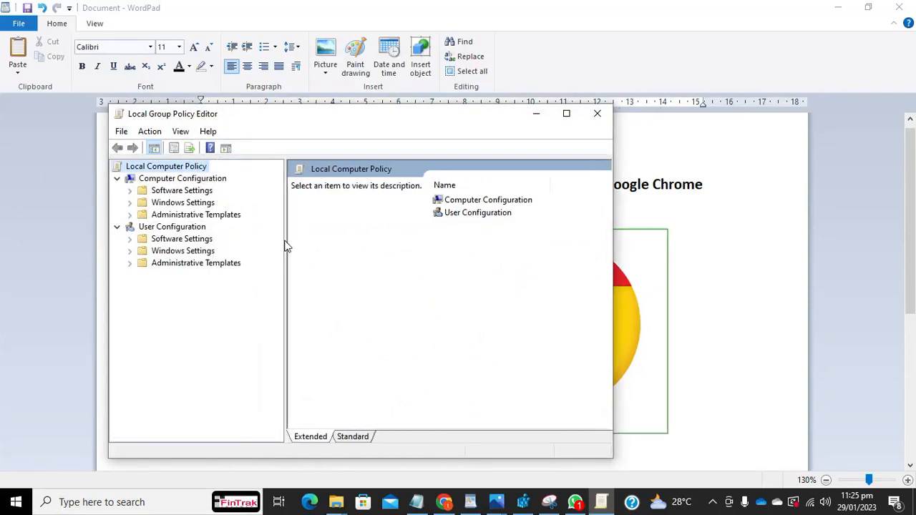
{"action": "left_click", "coordinate": [166, 216]}
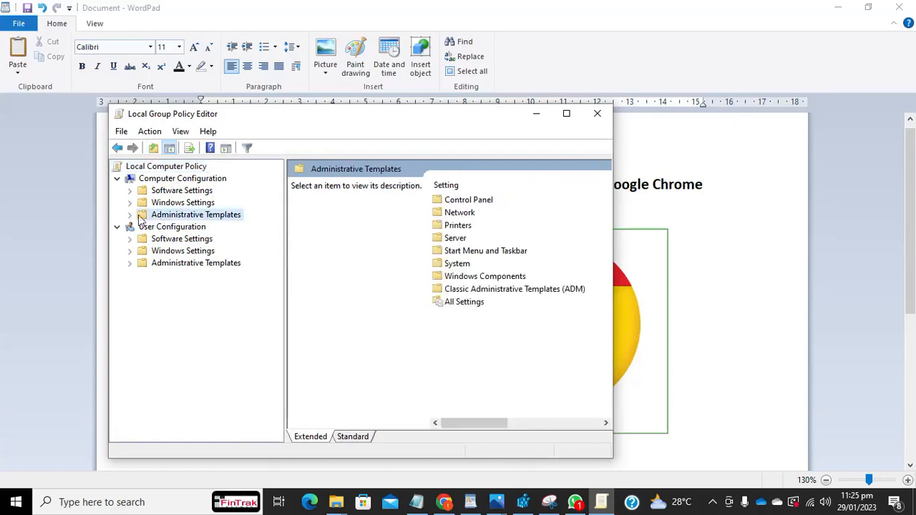
{"action": "left_click", "coordinate": [129, 215]}
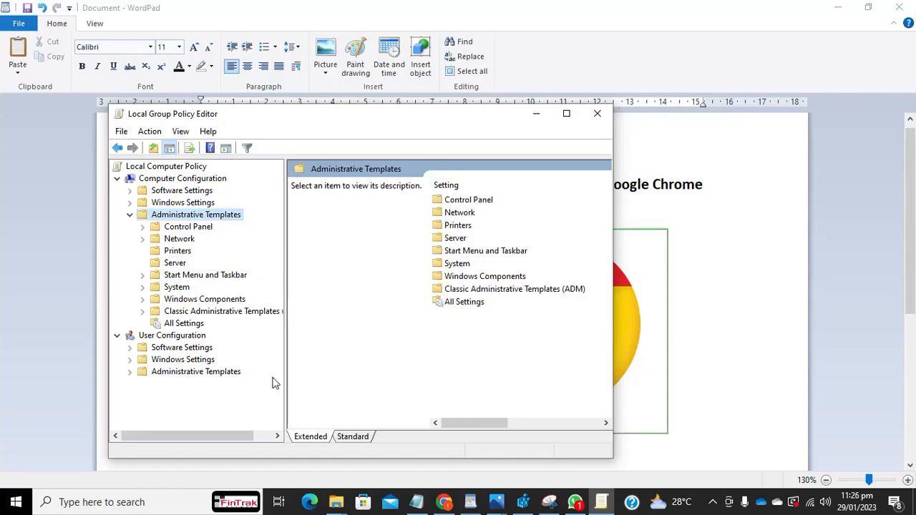
- View the Chrome article on installing group policy templates for Edge and Chrome, then return to the Local Group Policy Editor
{"action": "left_click", "coordinate": [444, 502]}
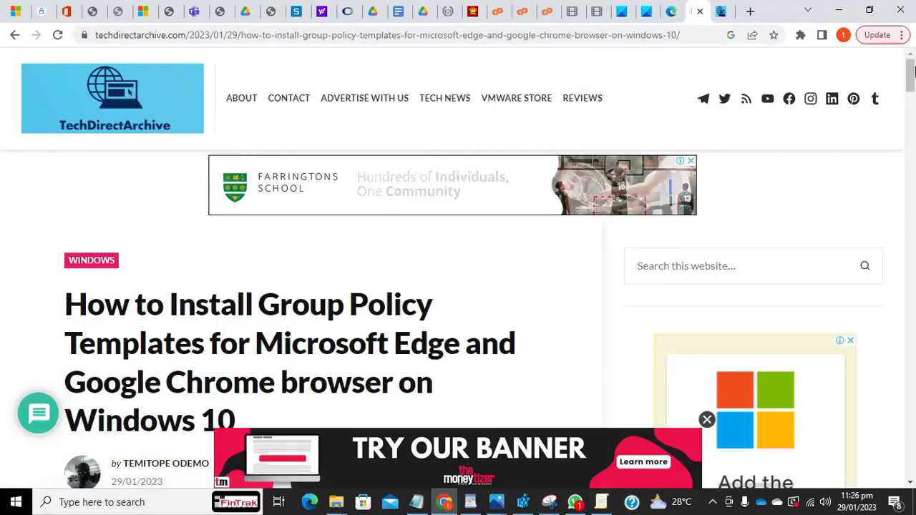
{"action": "left_click_drag", "start_coordinate": [913, 76], "coordinate": [913, 79]}
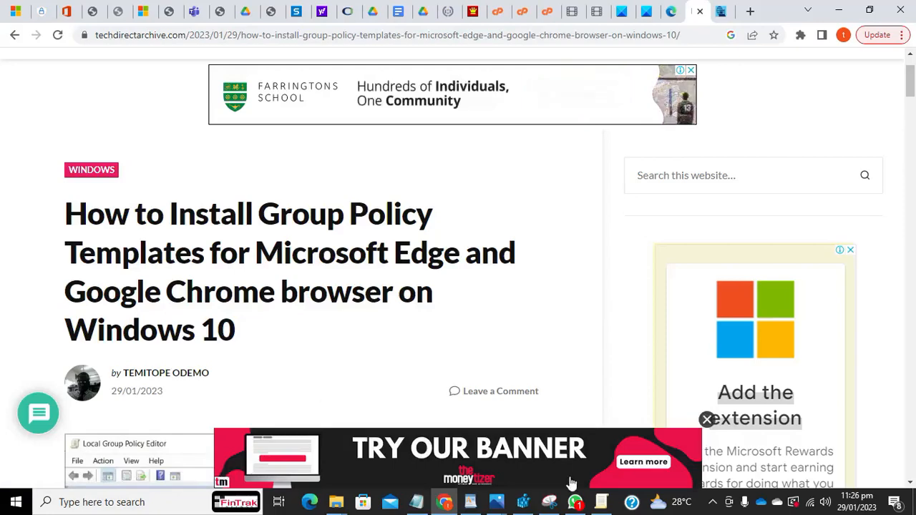
{"action": "left_click", "coordinate": [601, 503]}
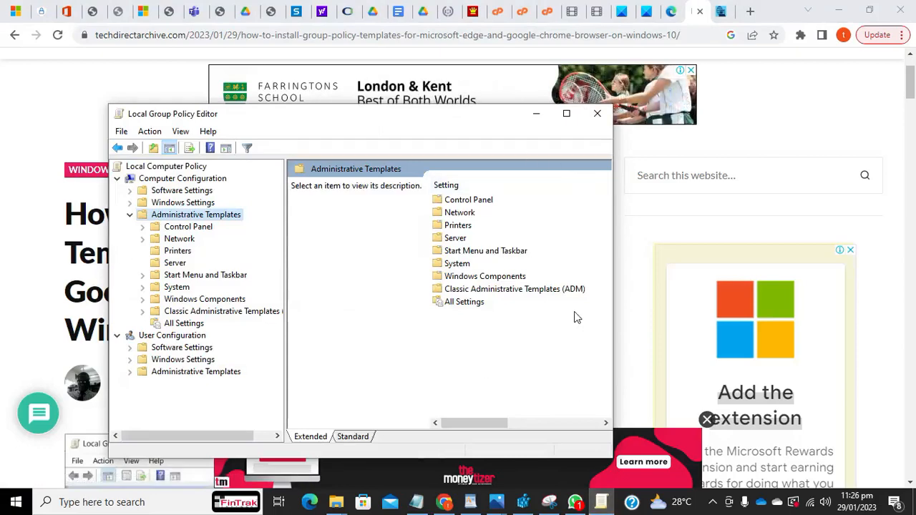
{"action": "left_click", "coordinate": [470, 501]}
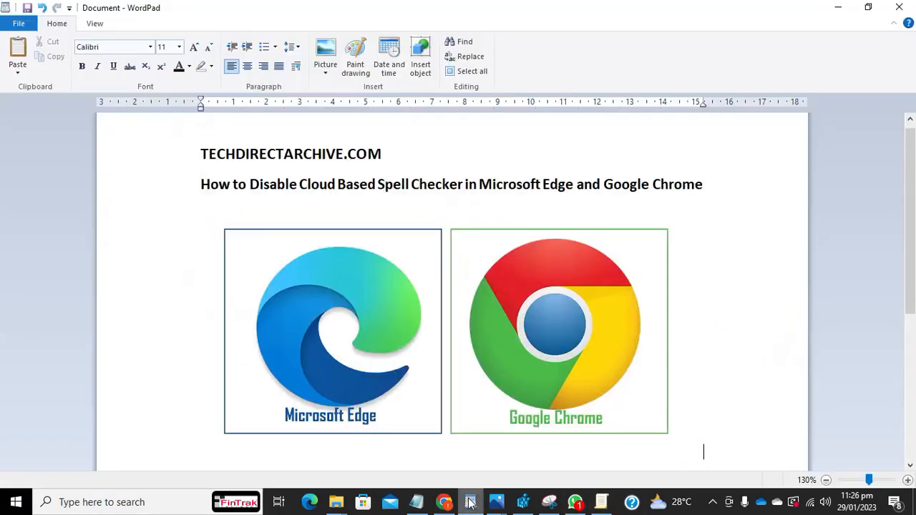
{"action": "left_click", "coordinate": [601, 503]}
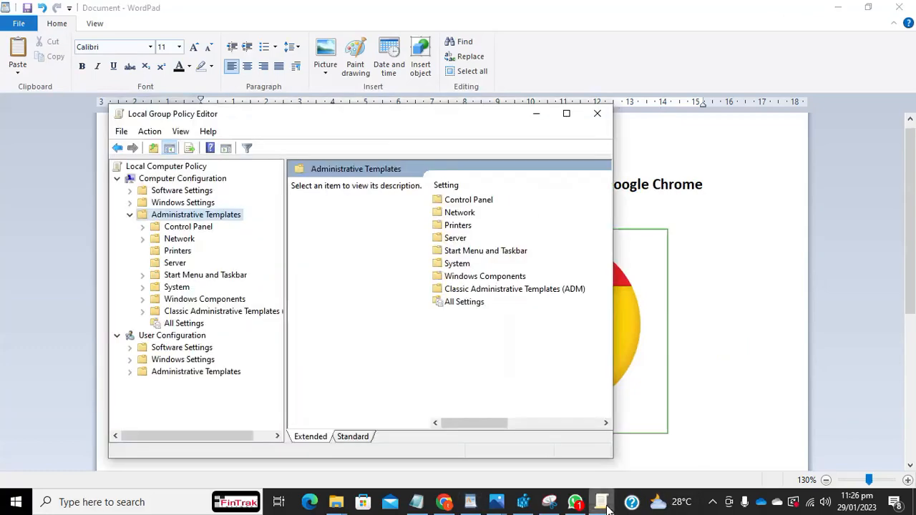
- Expand Classic Administrative Templates (ADM) and its Google folder under Computer Configuration
{"action": "left_click_drag", "start_coordinate": [341, 119], "coordinate": [405, 123]}
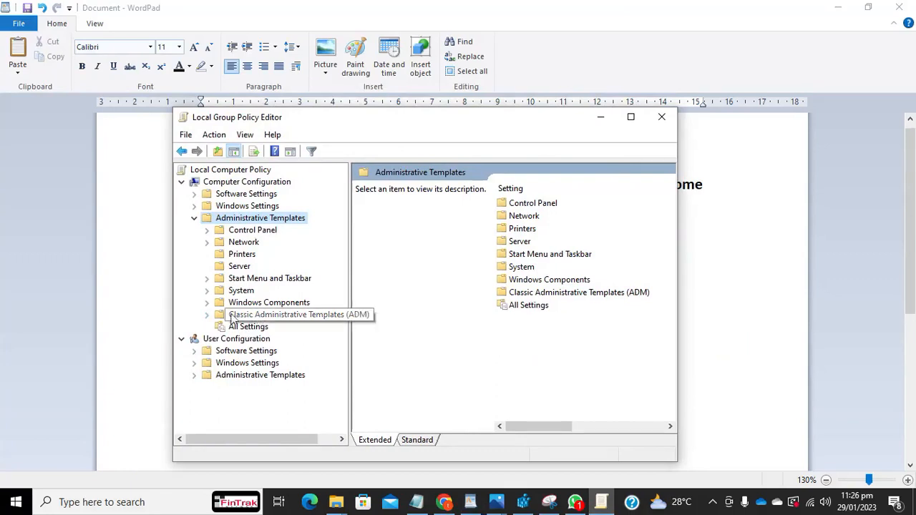
{"action": "left_click", "coordinate": [207, 315]}
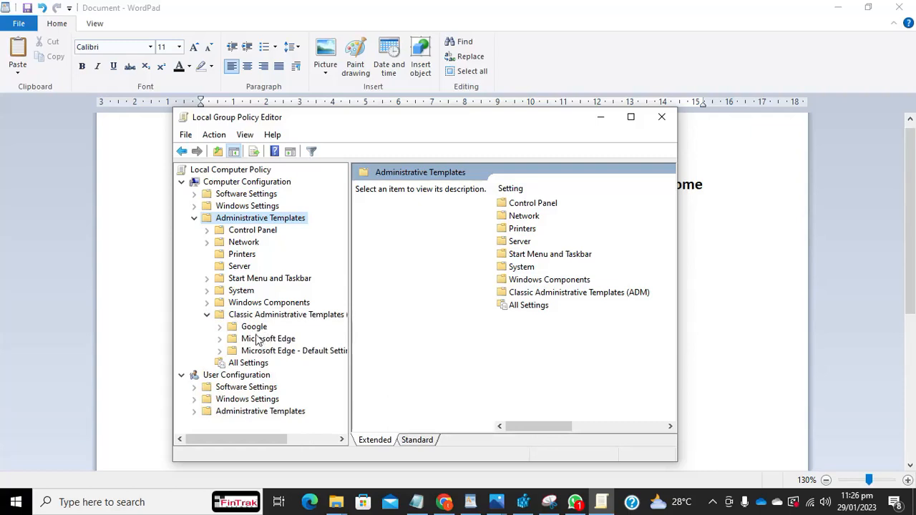
{"action": "left_click", "coordinate": [220, 327]}
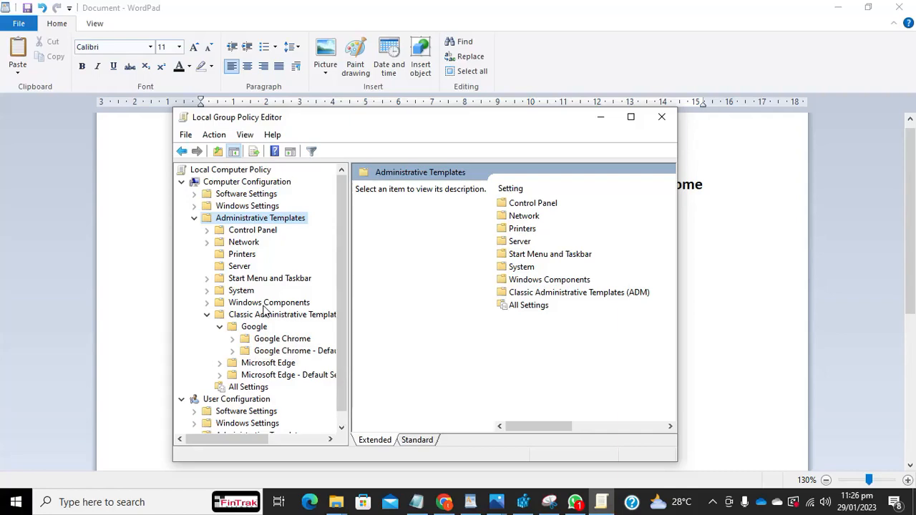
- Switch to Microsoft Edge and examine the writing assistance options in its Languages settings
{"action": "left_click", "coordinate": [312, 504]}
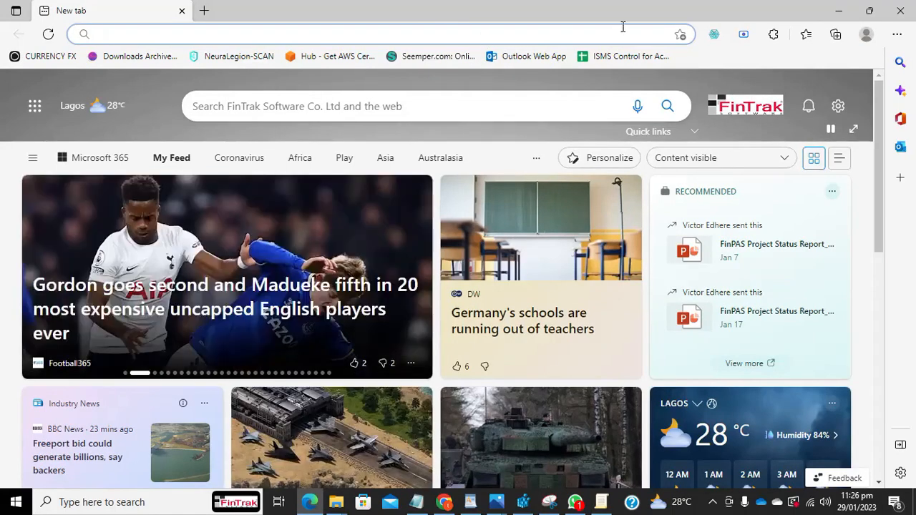
{"action": "left_click", "coordinate": [899, 36]}
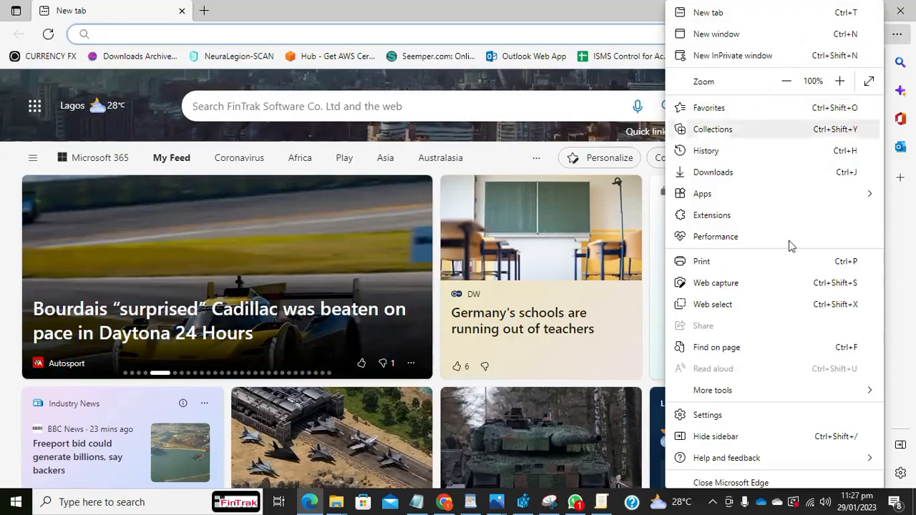
{"action": "left_click", "coordinate": [728, 420]}
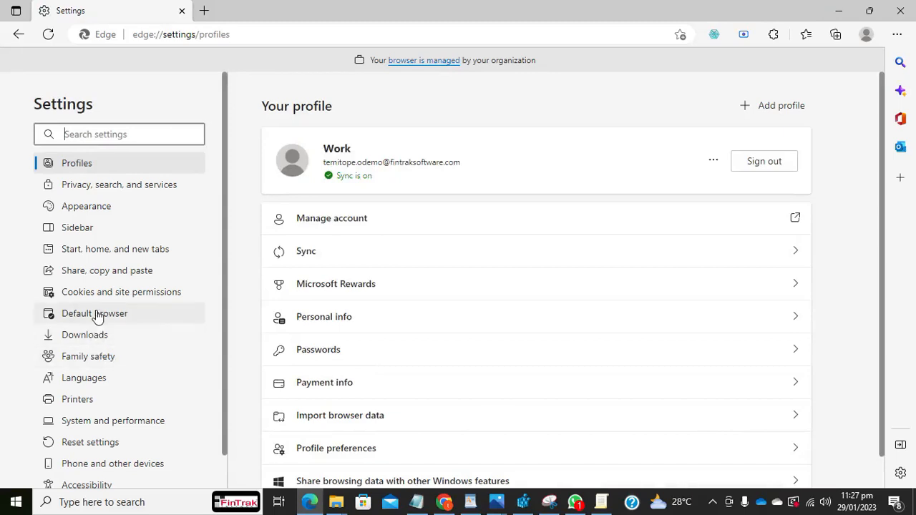
{"action": "left_click", "coordinate": [96, 379]}
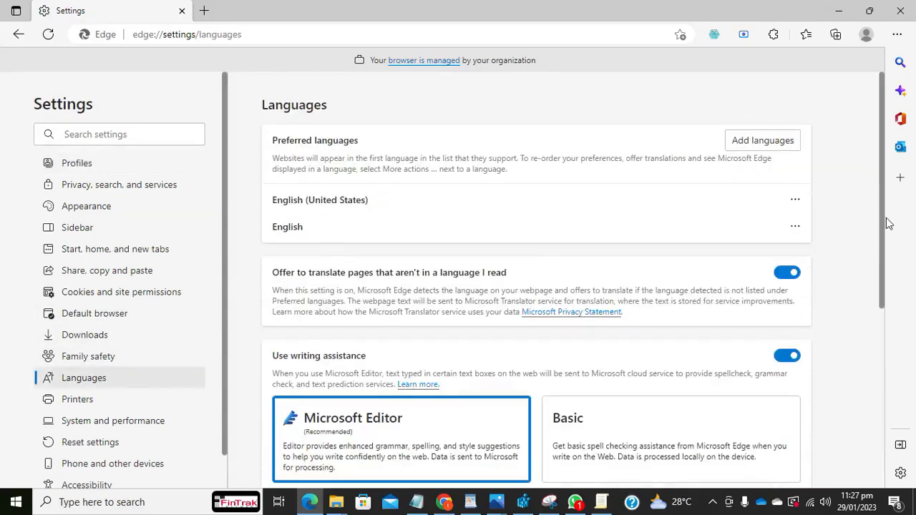
{"action": "scroll", "coordinate": [885, 236], "scroll_direction": "down", "scroll_amount": 1}
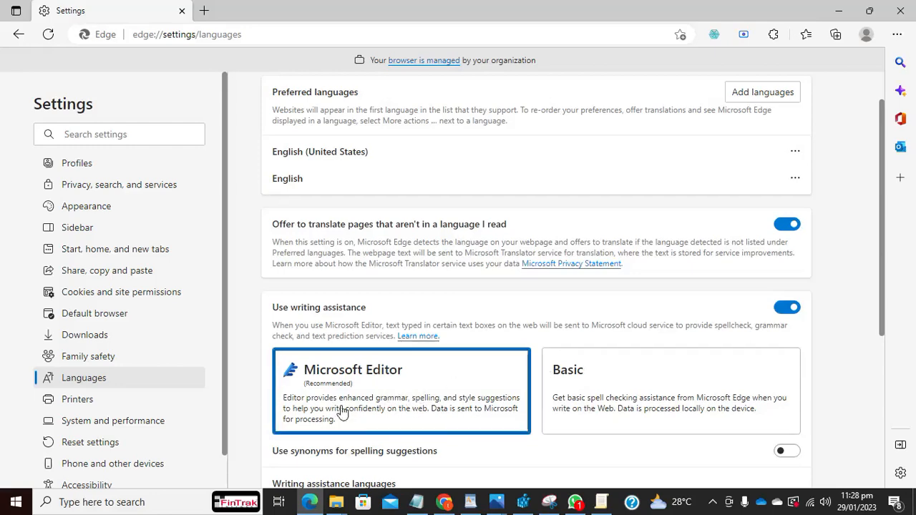
- Switch to Google Chrome and examine the spell check options in its Languages settings
{"action": "left_click", "coordinate": [444, 502]}
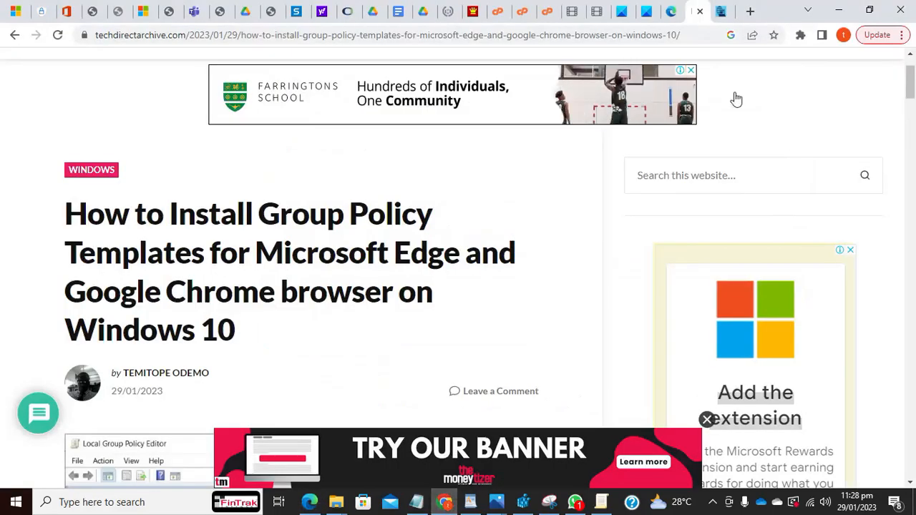
{"action": "left_click", "coordinate": [903, 35]}
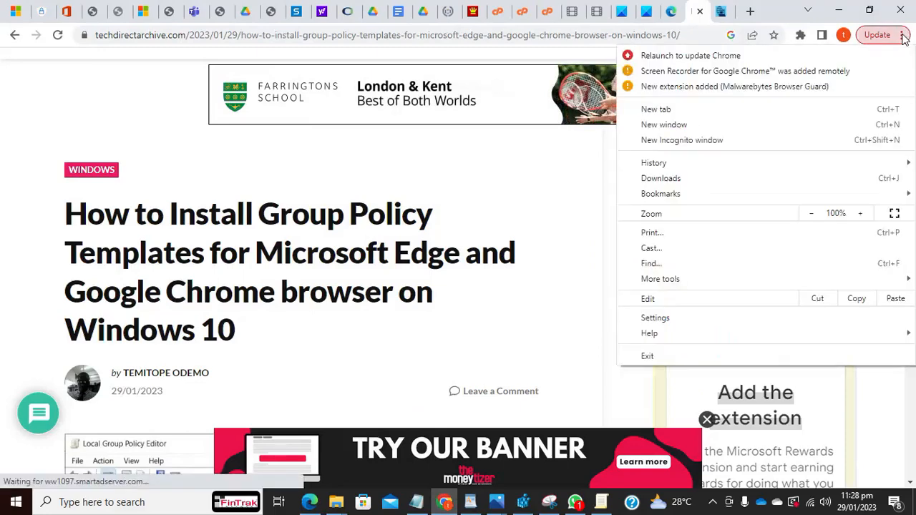
{"action": "left_click", "coordinate": [663, 321]}
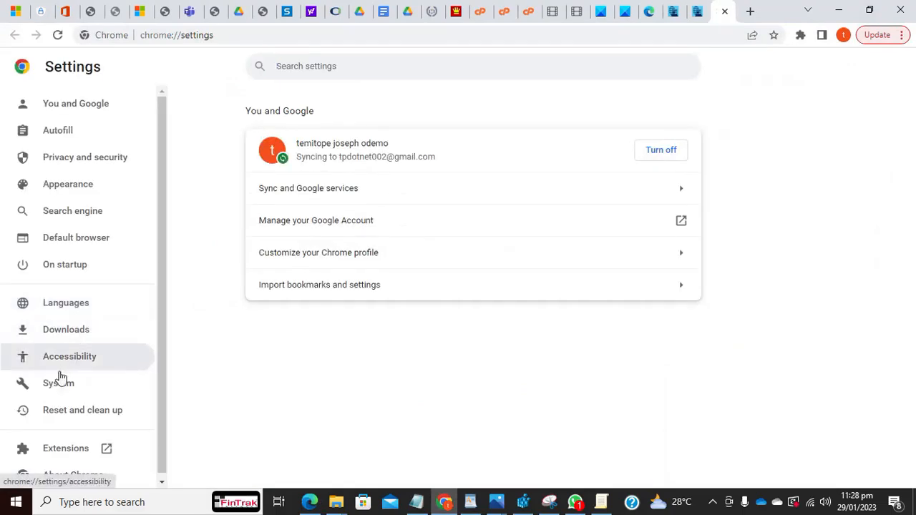
{"action": "left_click", "coordinate": [81, 309]}
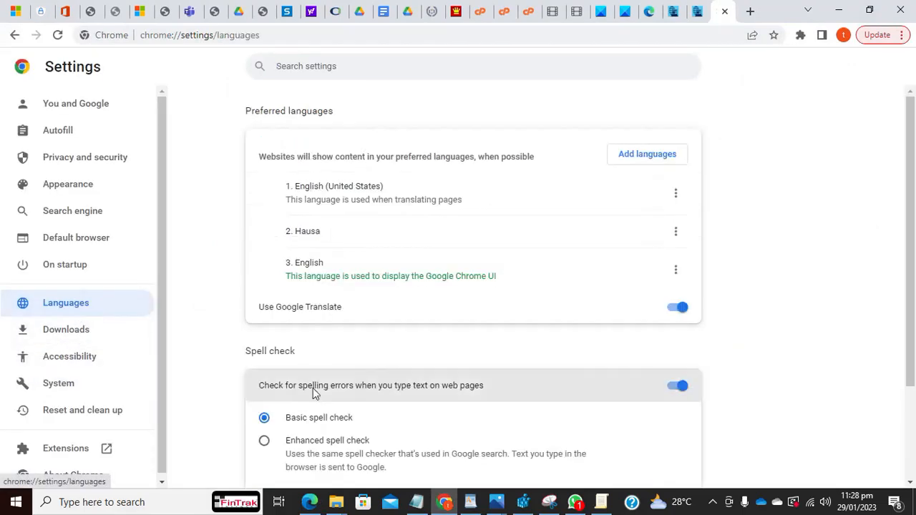
{"action": "left_click_drag", "start_coordinate": [912, 287], "coordinate": [911, 349]}
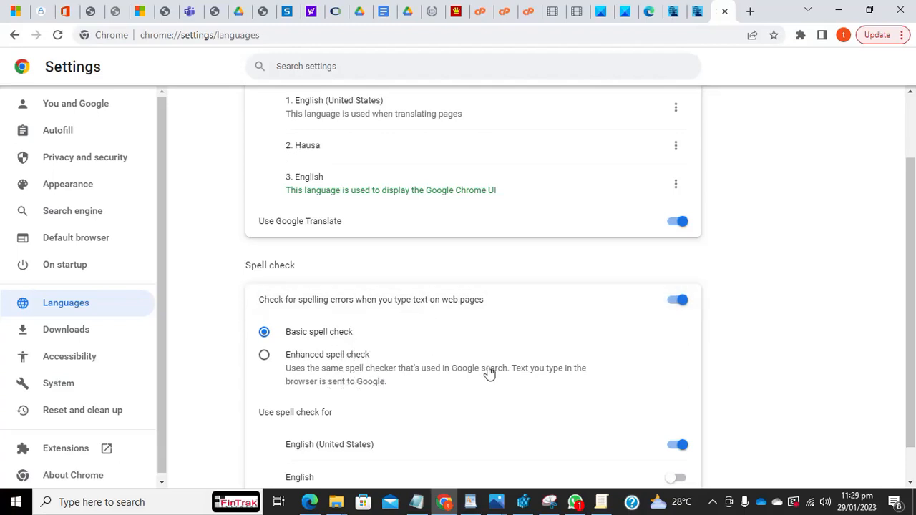
- Switch to the Local Group Policy Editor and show the Google Chrome policy folder in the Standard view
{"action": "left_click", "coordinate": [601, 502]}
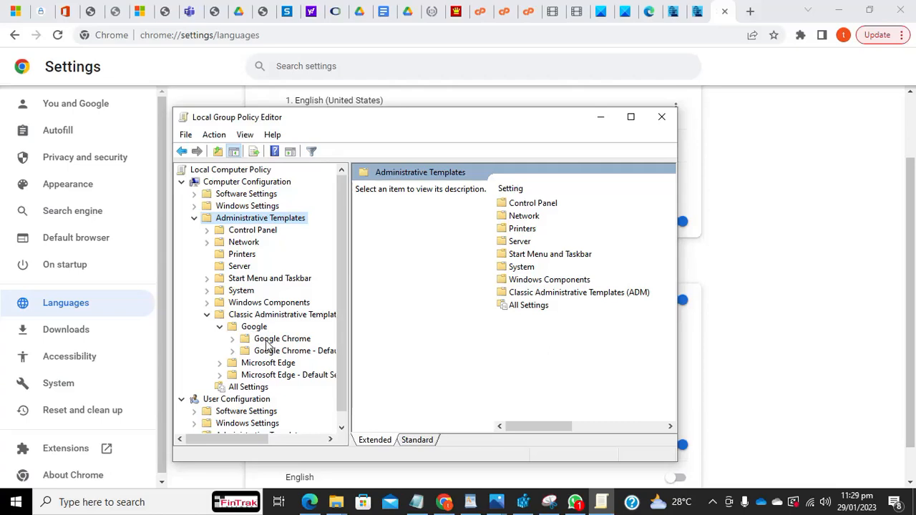
{"action": "left_click", "coordinate": [267, 343]}
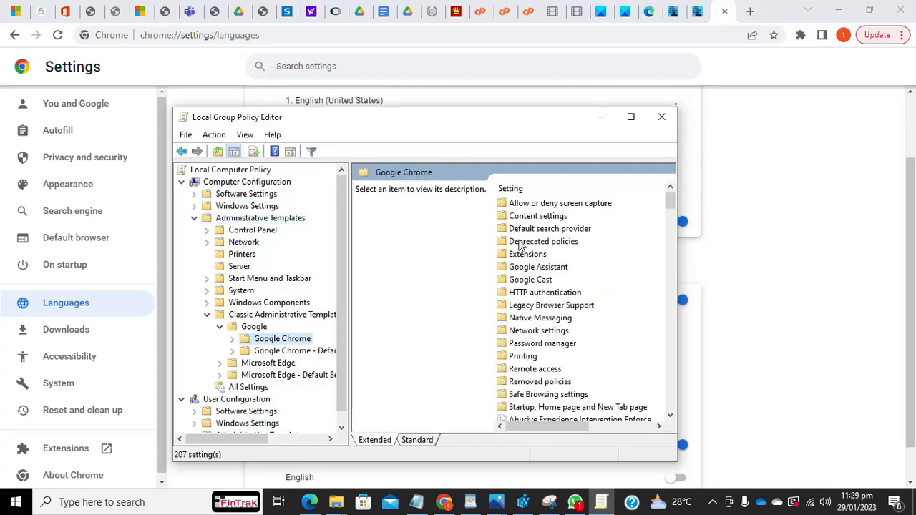
{"action": "left_click", "coordinate": [417, 441]}
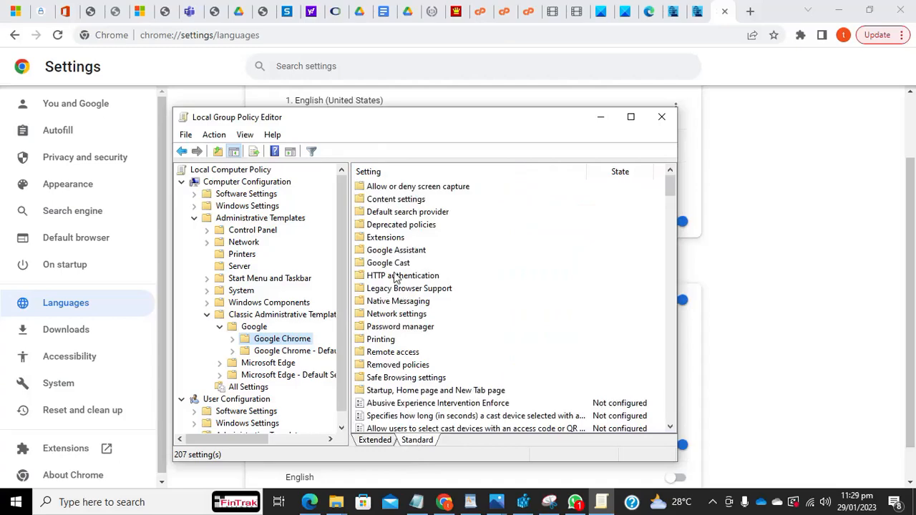
- Search the Google Chrome policy list for the Enable spellcheck policy and select it
{"action": "left_click", "coordinate": [398, 306]}
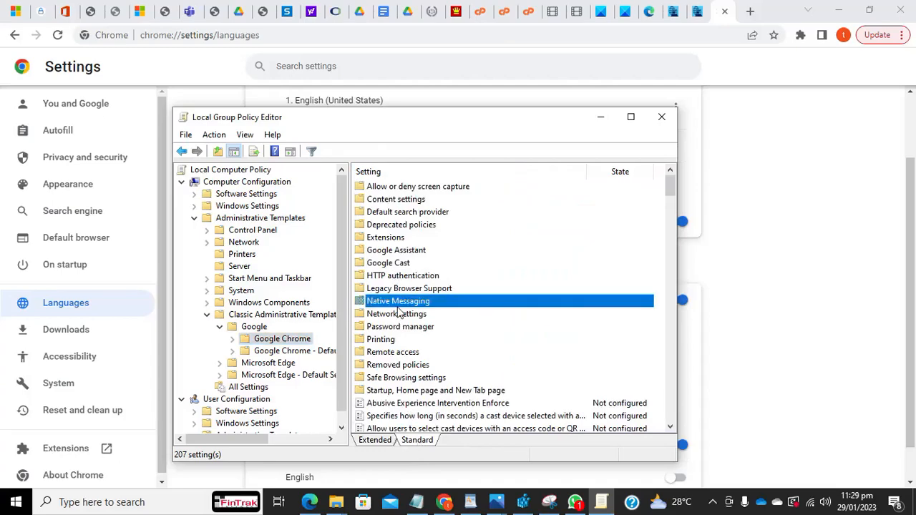
{"action": "key", "text": "e"}
{"action": "key", "text": "e"}
{"action": "key", "text": "e"}
{"action": "key", "text": "e"}
{"action": "key", "text": "e"}
{"action": "key", "text": "e"}
{"action": "key", "text": "e"}
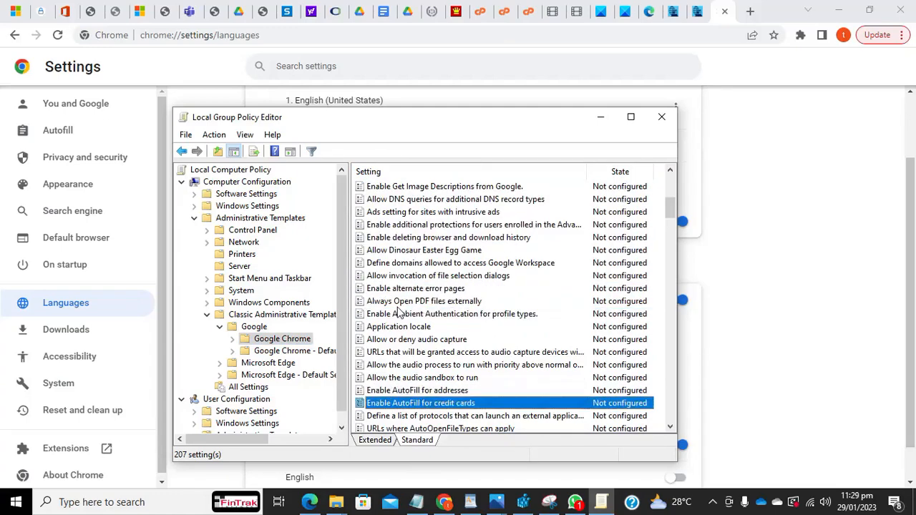
{"action": "key", "text": "e"}
{"action": "key", "text": "e"}
{"action": "key", "text": "e"}
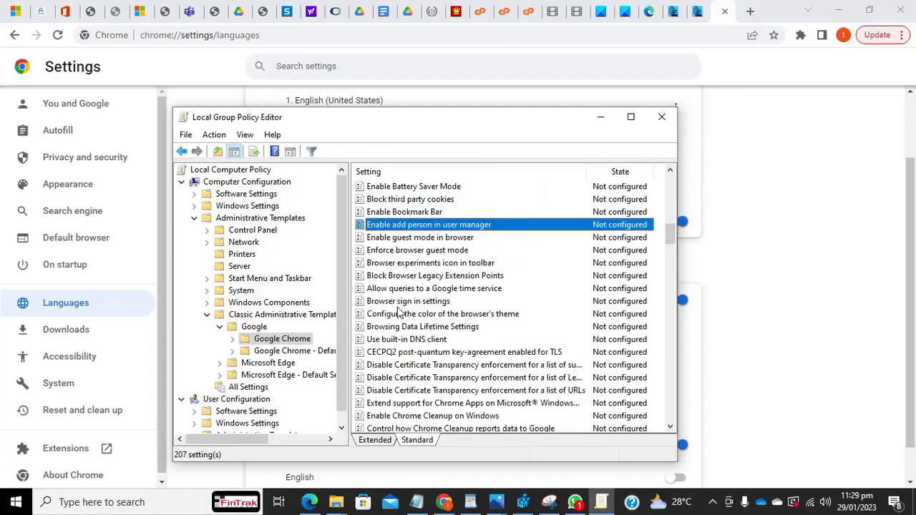
{"action": "key", "text": "e"}
{"action": "key", "text": "e"}
{"action": "key", "text": "e"}
{"action": "key", "text": "e"}
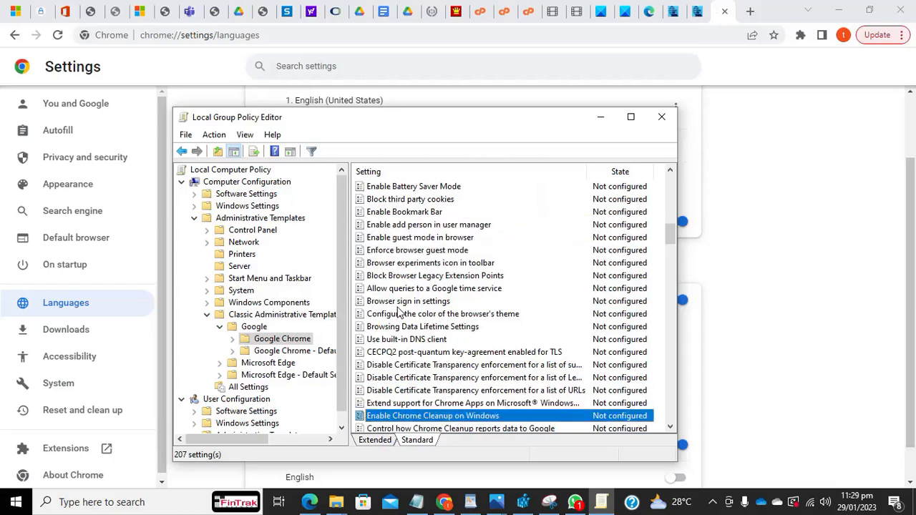
{"action": "key", "text": "e"}
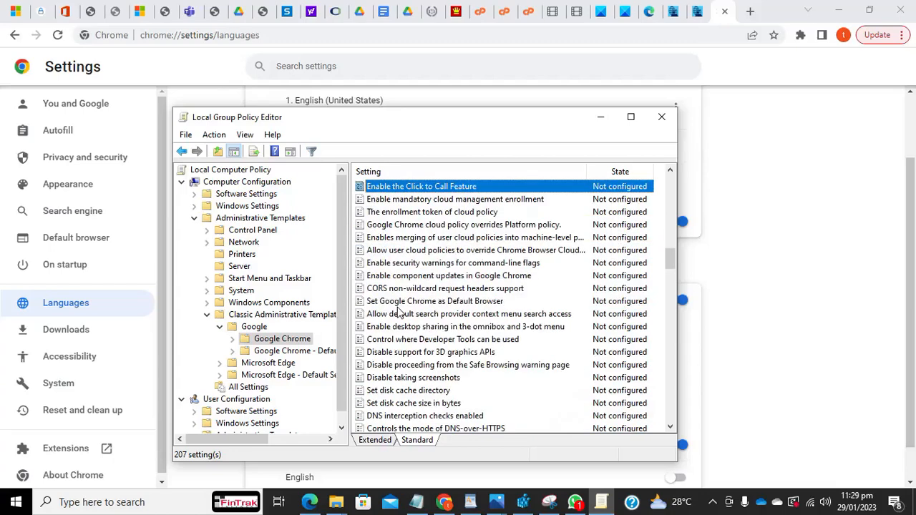
{"action": "key", "text": "e"}
{"action": "key", "text": "e"}
{"action": "key", "text": "e"}
{"action": "key", "text": "e"}
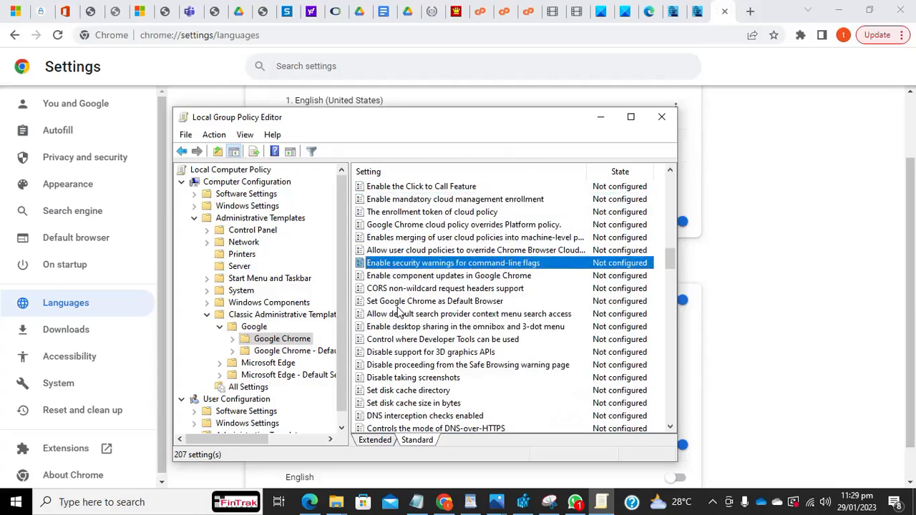
{"action": "key", "text": "e"}
{"action": "key", "text": "e"}
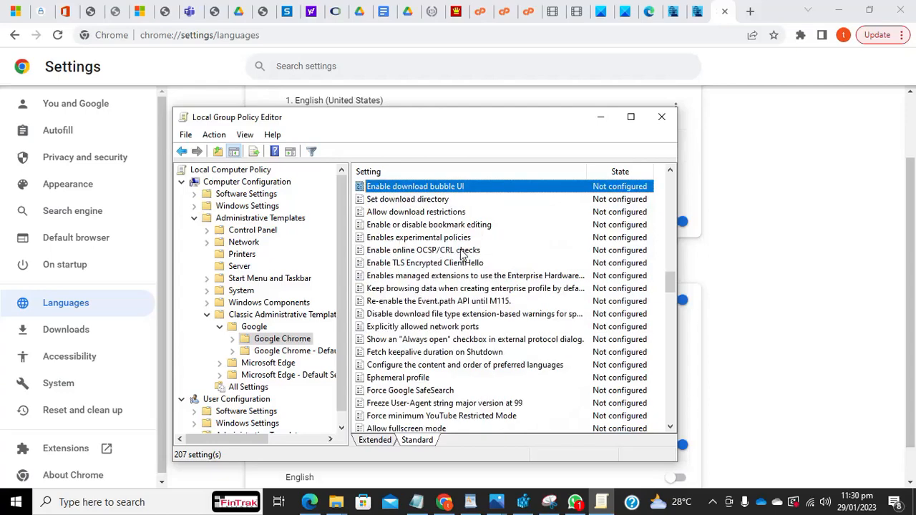
{"action": "key", "text": "e"}
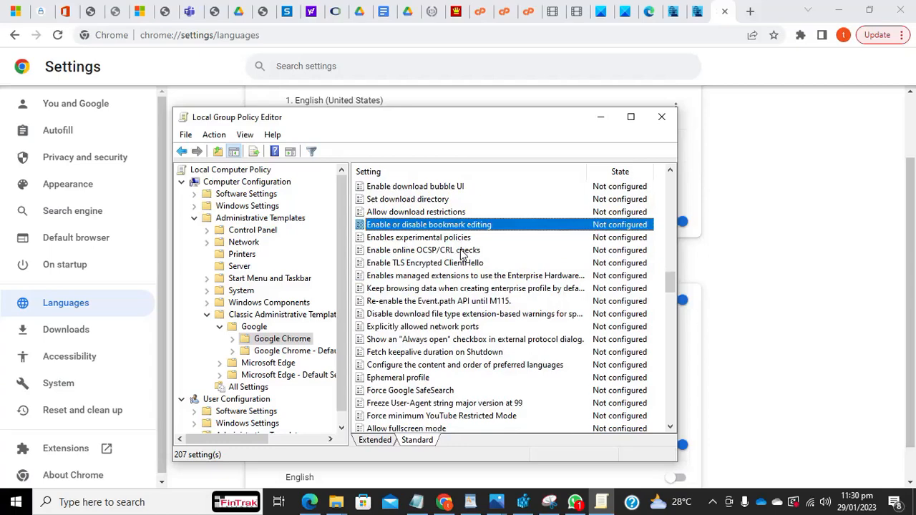
{"action": "key", "text": "e"}
{"action": "key", "text": "e"}
{"action": "key", "text": "e"}
{"action": "key", "text": "e"}
{"action": "key", "text": "e"}
{"action": "key", "text": "e"}
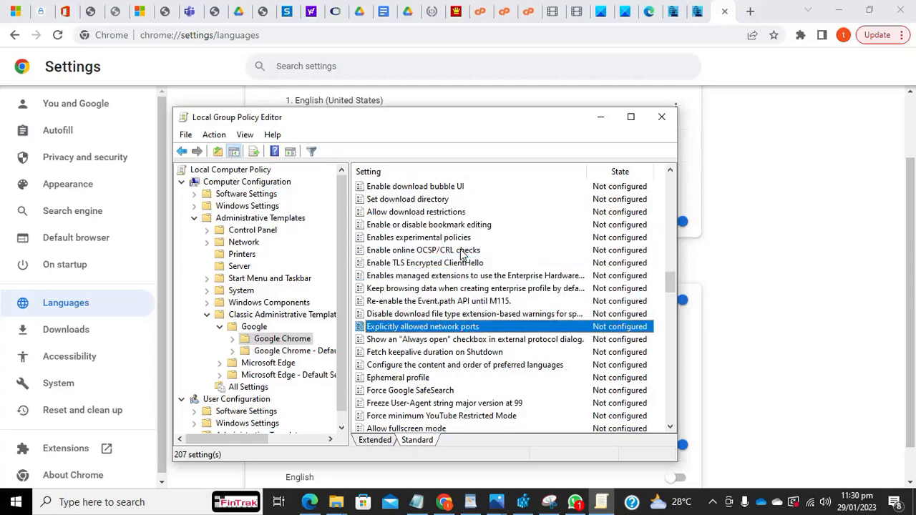
{"action": "key", "text": "e"}
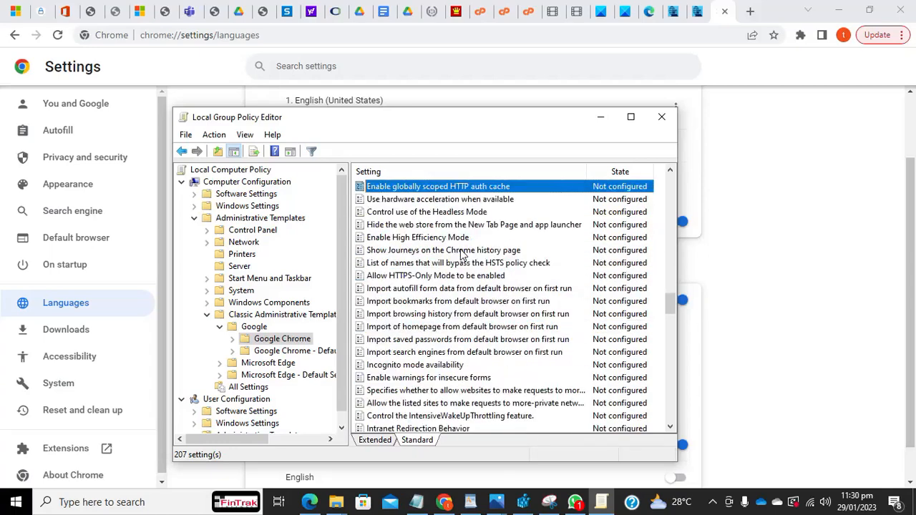
{"action": "key", "text": "e"}
{"action": "key", "text": "e"}
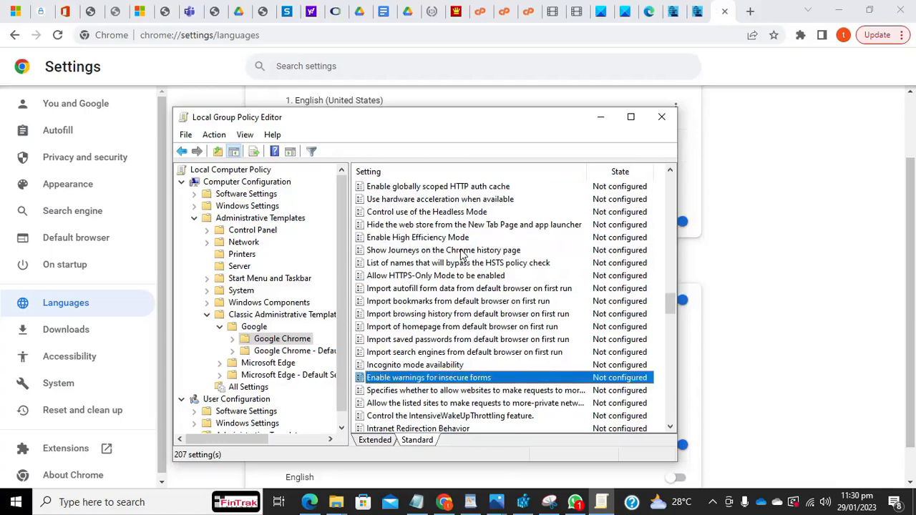
{"action": "key", "text": "e"}
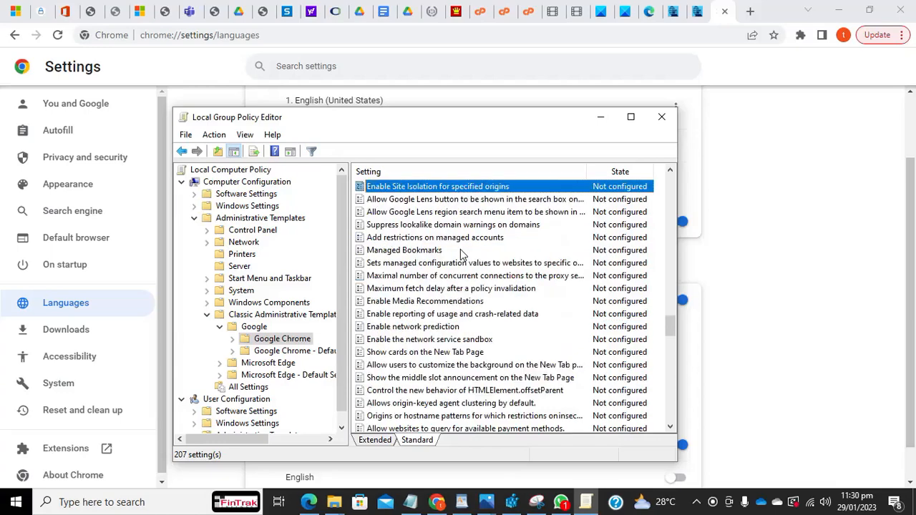
{"action": "key", "text": "e"}
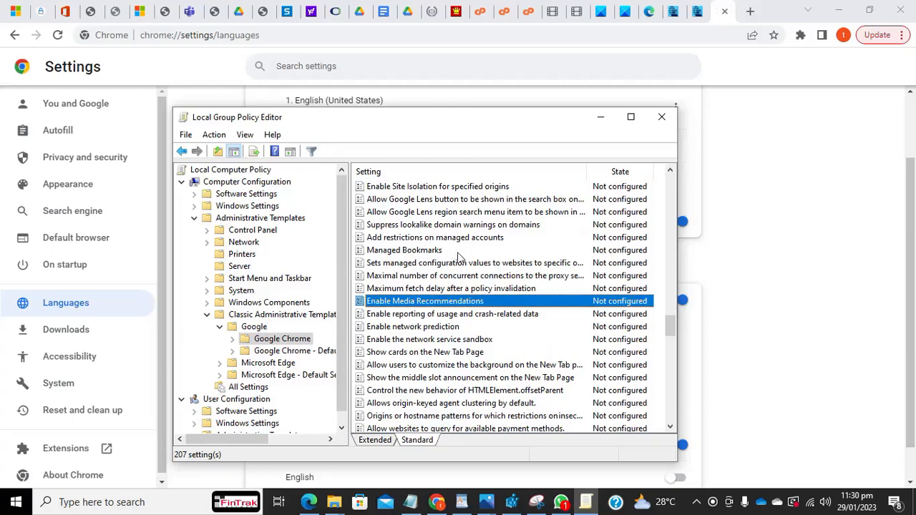
{"action": "key", "text": "e"}
{"action": "key", "text": "e"}
{"action": "key", "text": "e"}
{"action": "key", "text": "e"}
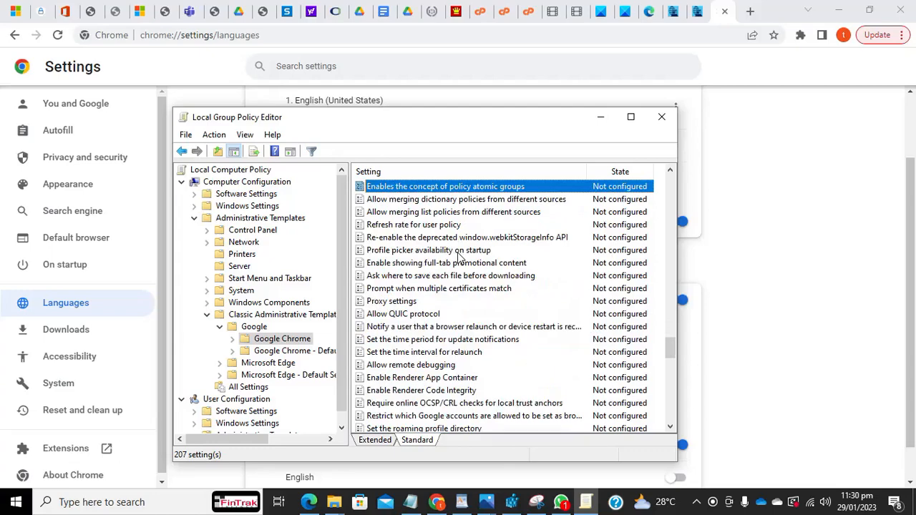
{"action": "key", "text": "e"}
{"action": "key", "text": "e"}
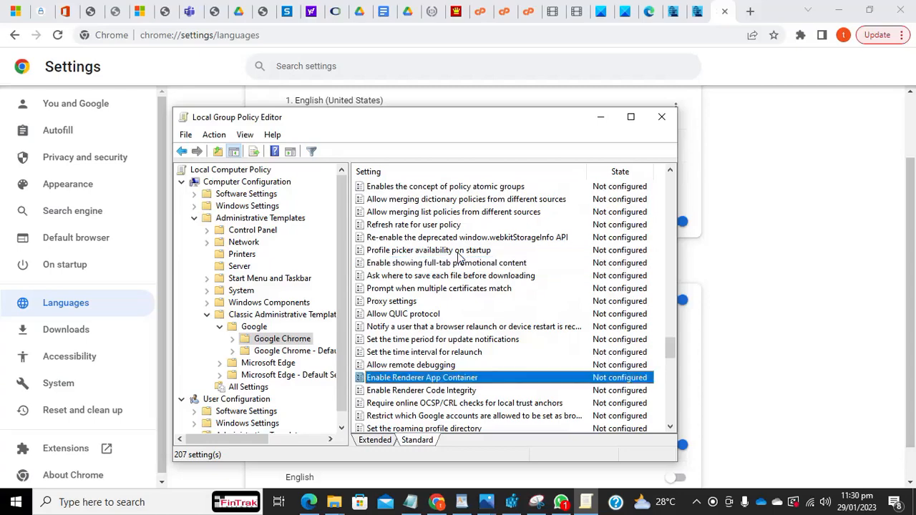
{"action": "key", "text": "e"}
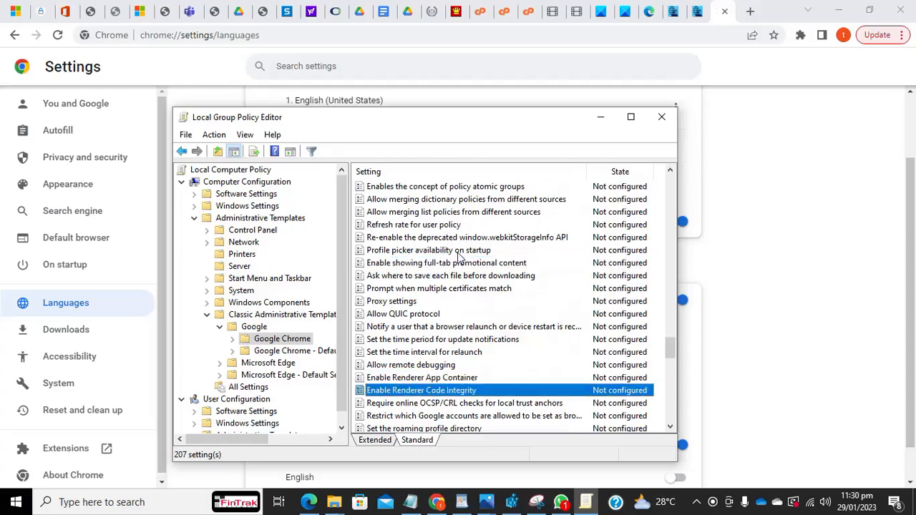
{"action": "key", "text": "e"}
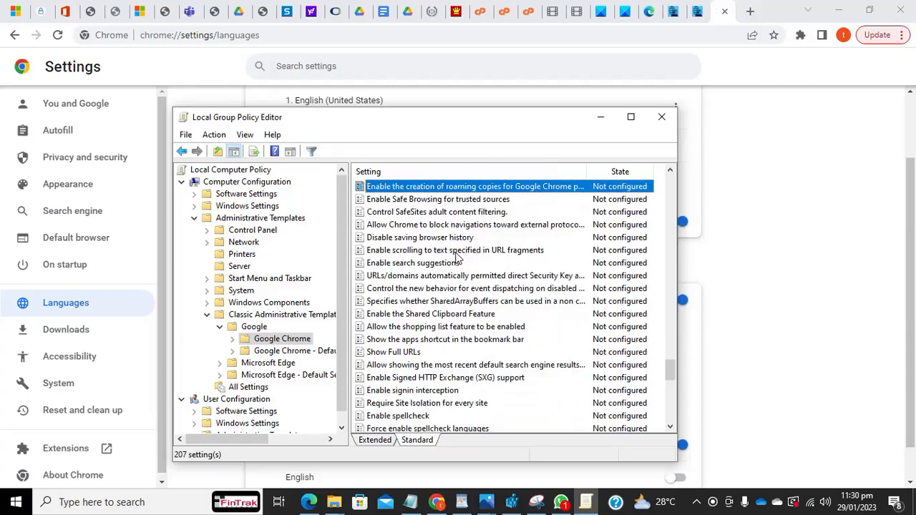
{"action": "key", "text": "e"}
{"action": "key", "text": "e"}
{"action": "key", "text": "e"}
{"action": "key", "text": "e"}
{"action": "key", "text": "e"}
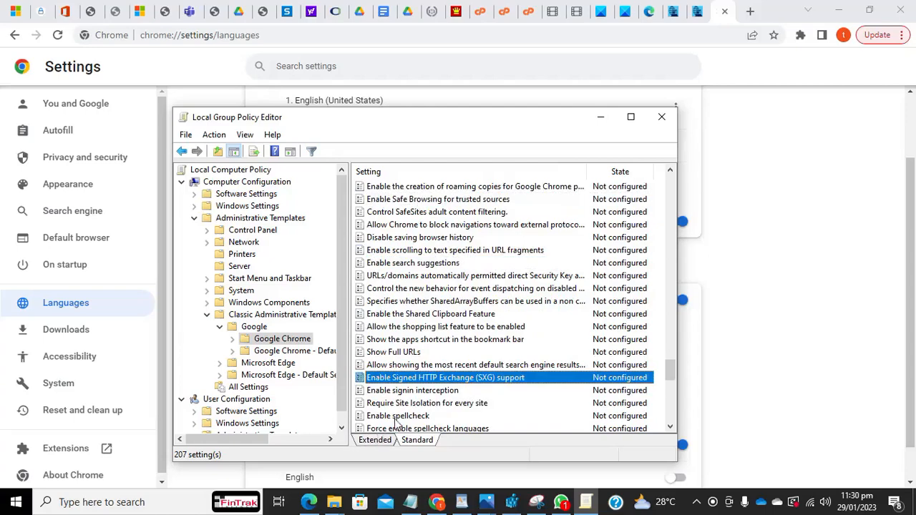
{"action": "left_click", "coordinate": [399, 417]}
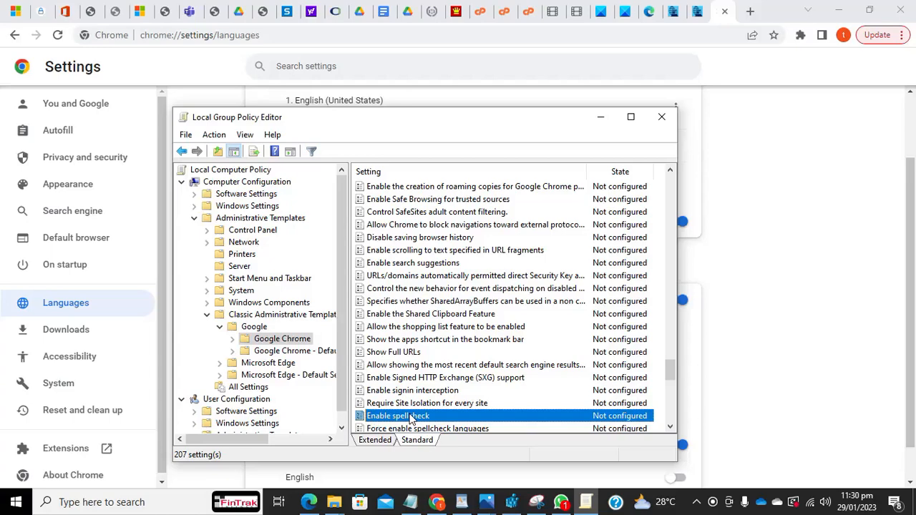
- Set the Enable spellcheck policy to Disabled, apply it, and check the Spell check section in Google Chrome's Languages settings
{"action": "double_click", "coordinate": [411, 418]}
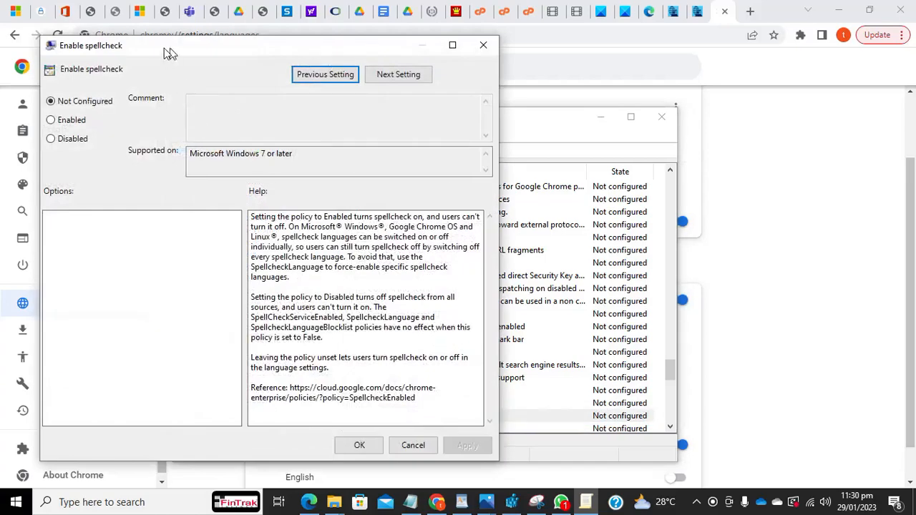
{"action": "left_click_drag", "start_coordinate": [169, 53], "coordinate": [346, 98]}
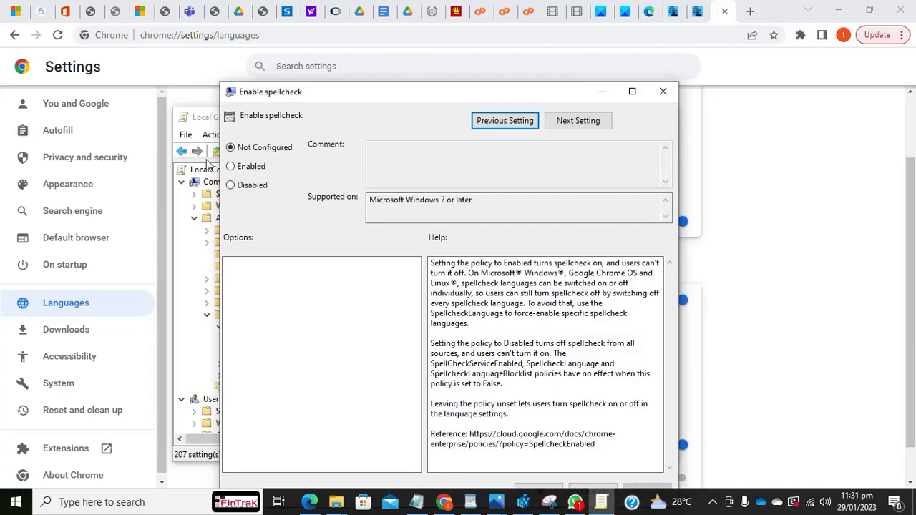
{"action": "left_click", "coordinate": [232, 185]}
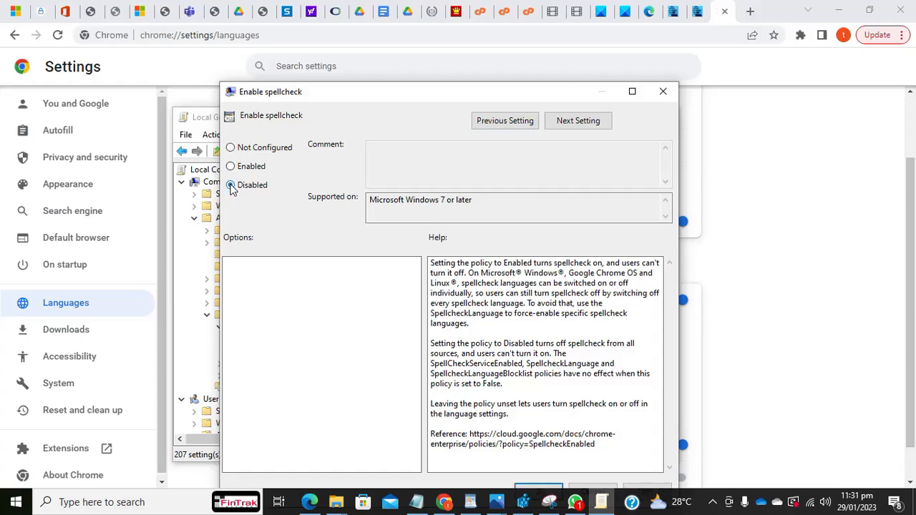
{"action": "left_click_drag", "start_coordinate": [411, 97], "coordinate": [359, 52]}
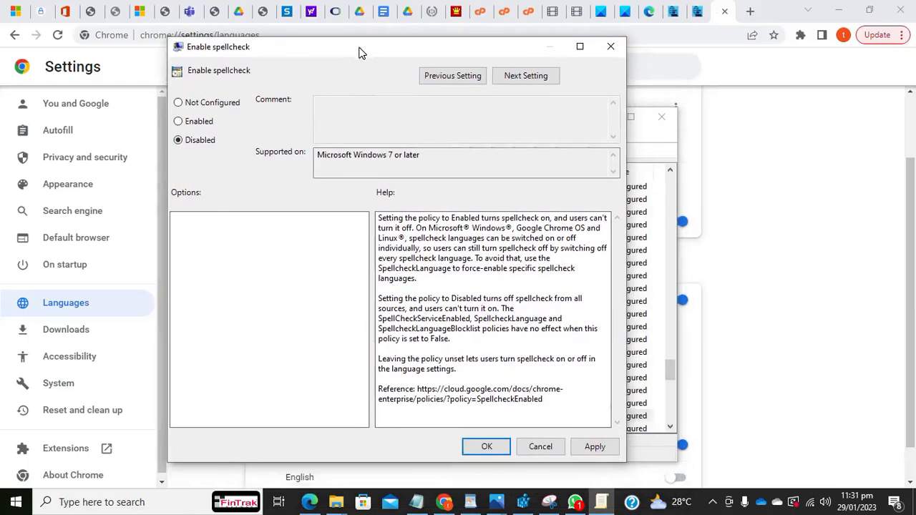
{"action": "left_click", "coordinate": [587, 444]}
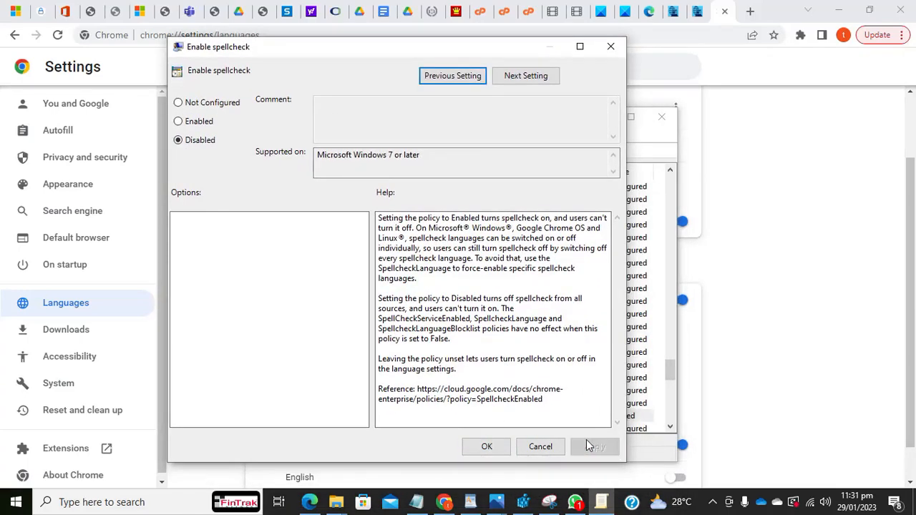
{"action": "left_click", "coordinate": [482, 446]}
{"action": "left_click", "coordinate": [786, 283]}
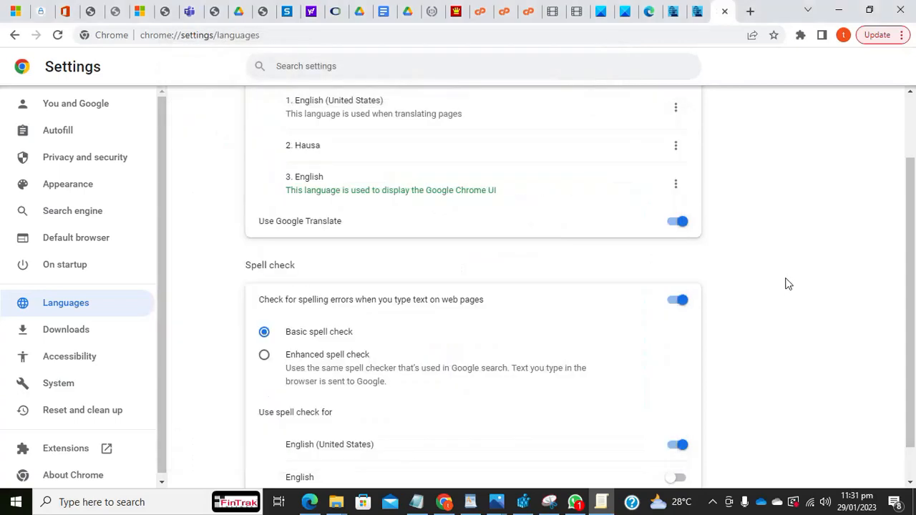
{"action": "scroll", "coordinate": [788, 284], "scroll_direction": "up", "scroll_amount": 2}
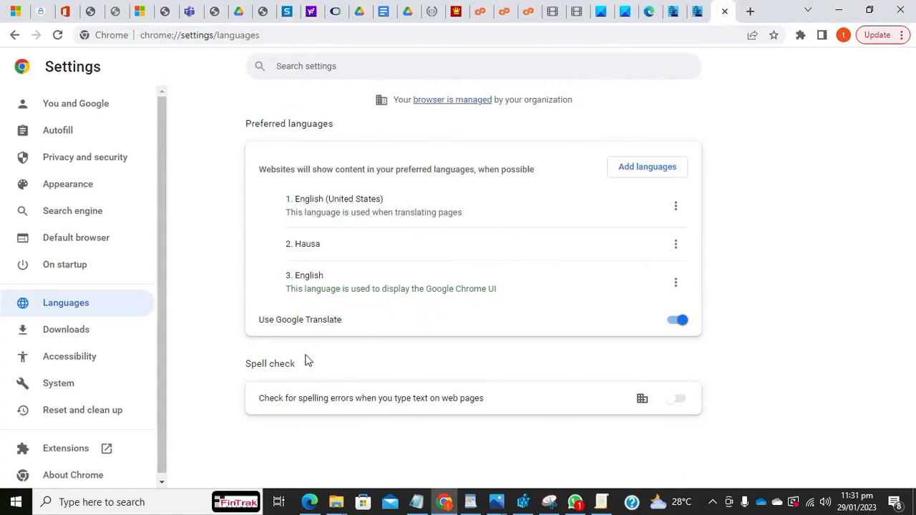
- Set the Enable spellcheck policy to Enabled in the Local Group Policy Editor, and check the Spell check section in Google Chrome
{"action": "left_click", "coordinate": [601, 502]}
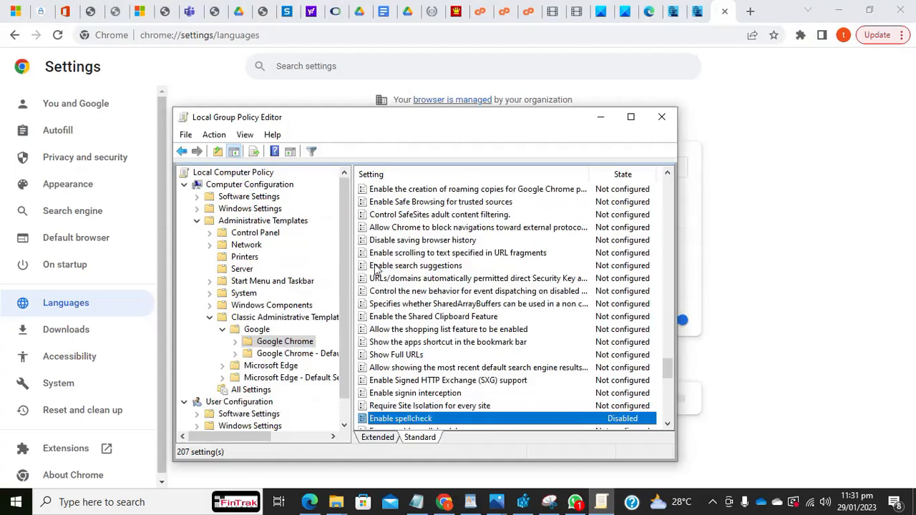
{"action": "double_click", "coordinate": [408, 420]}
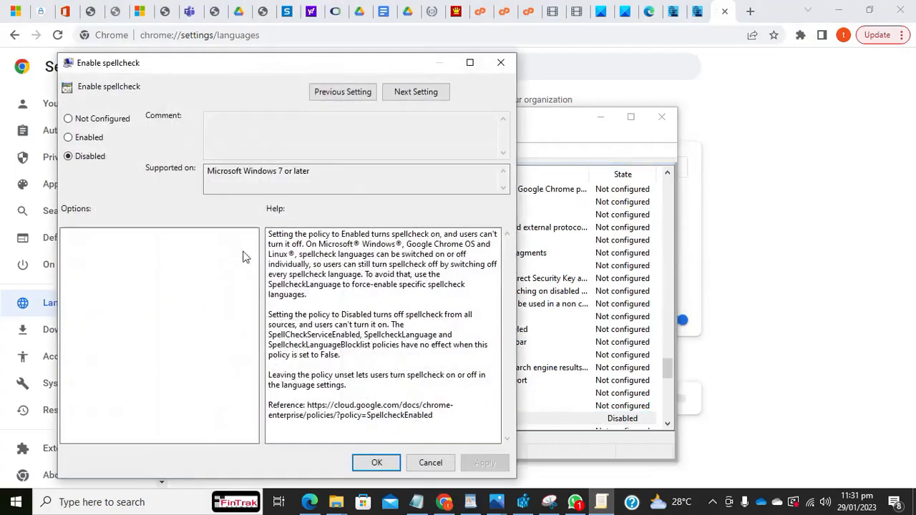
{"action": "left_click", "coordinate": [89, 139]}
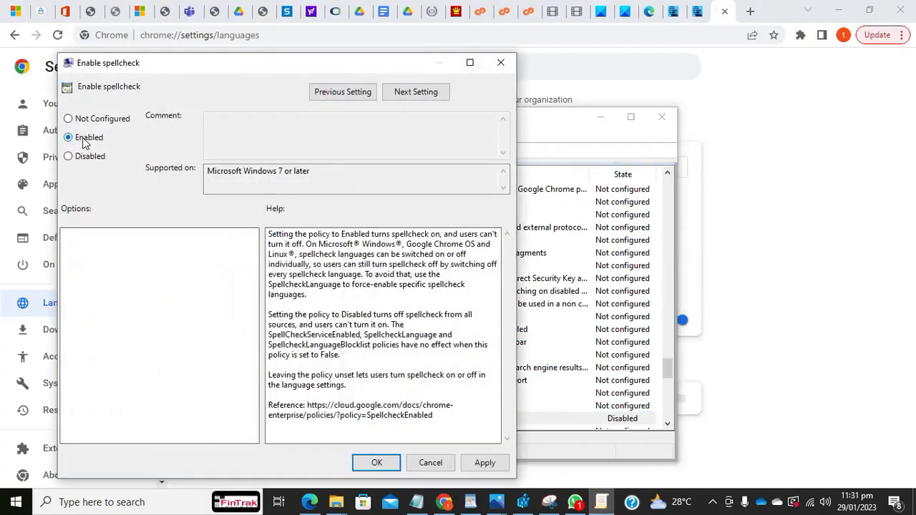
{"action": "left_click", "coordinate": [478, 466]}
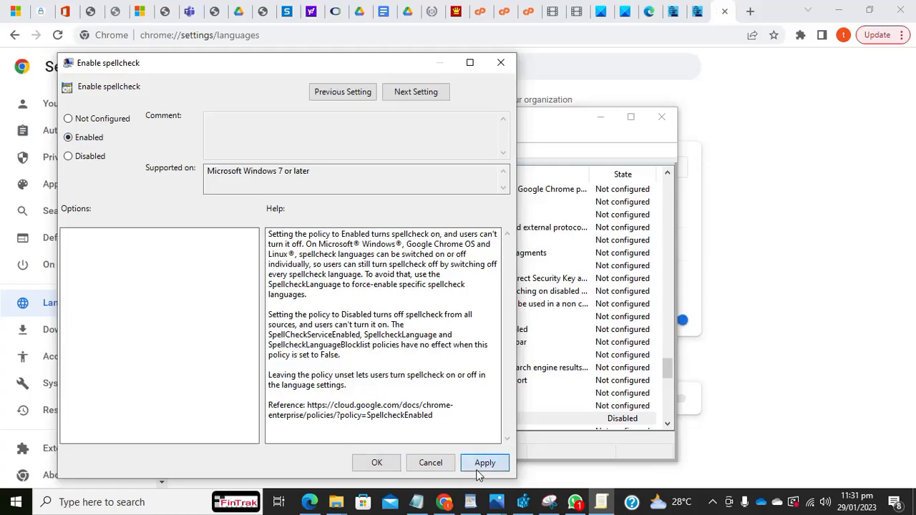
{"action": "left_click", "coordinate": [381, 465]}
{"action": "left_click", "coordinate": [768, 312]}
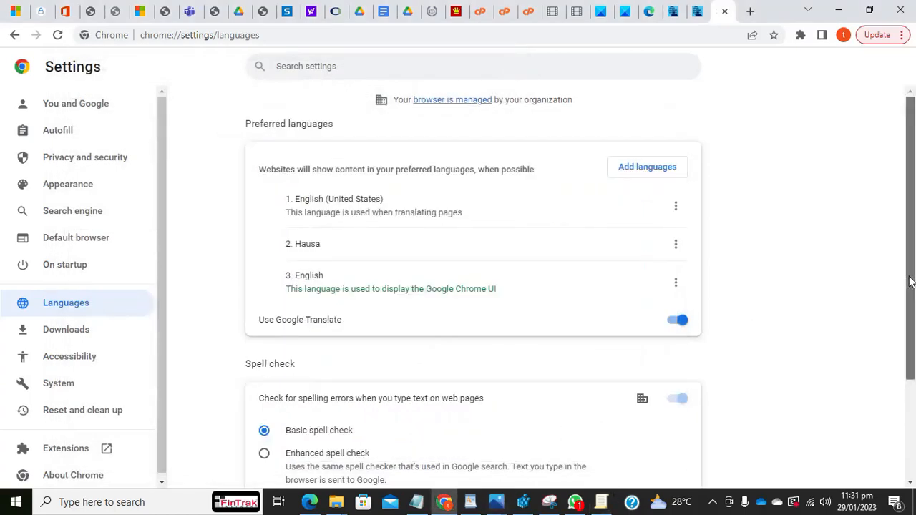
{"action": "left_click_drag", "start_coordinate": [909, 280], "coordinate": [913, 297]}
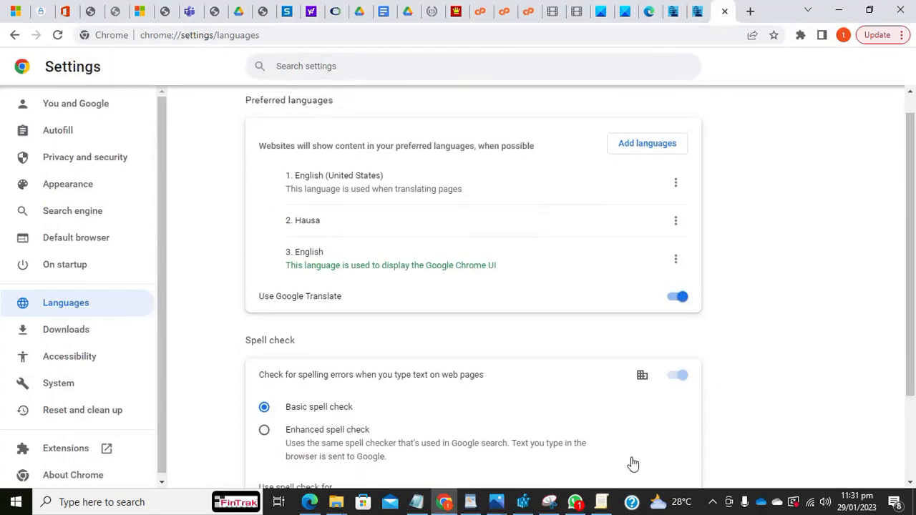
- Switch to Microsoft Edge to check its writing assistance options, and return to the Local Group Policy Editor
{"action": "left_click", "coordinate": [603, 501]}
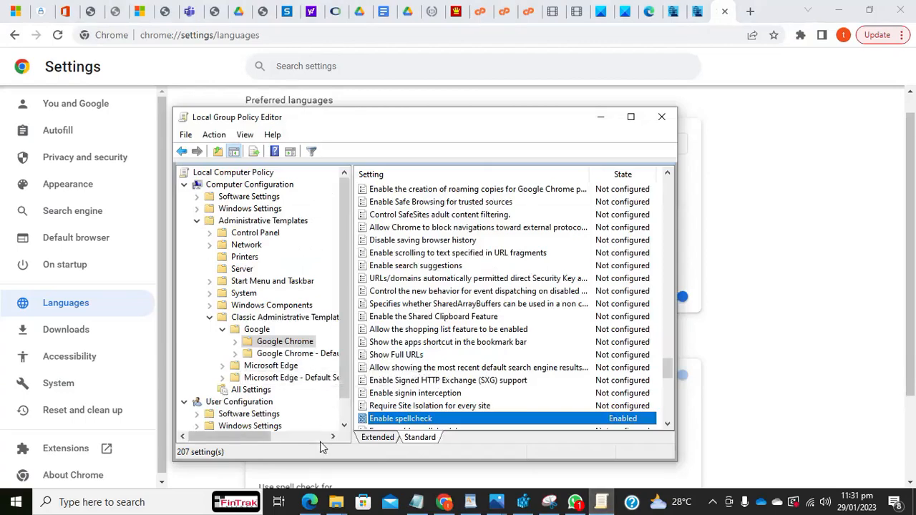
{"action": "left_click", "coordinate": [309, 502]}
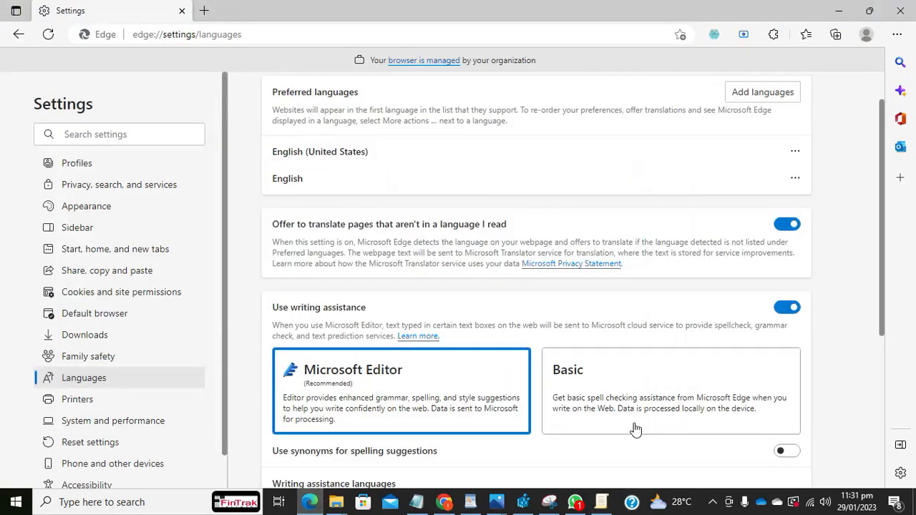
{"action": "left_click", "coordinate": [603, 501]}
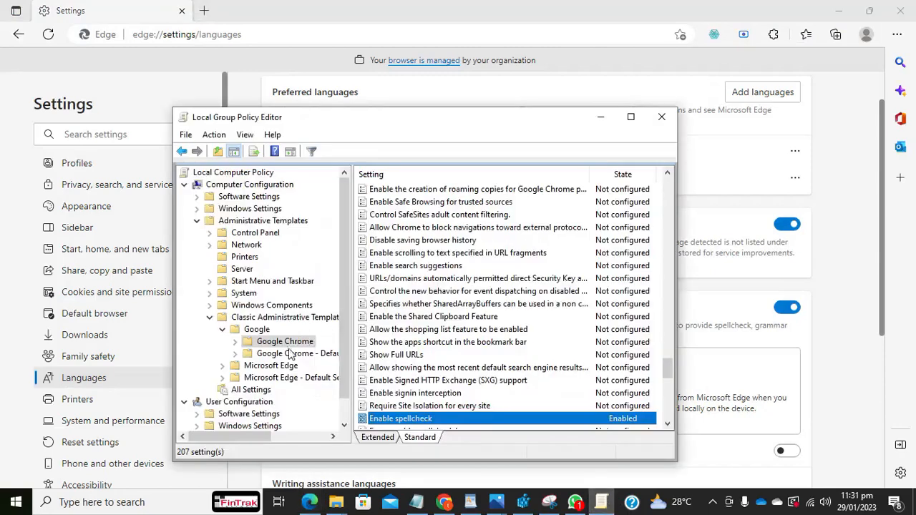
- Open the Microsoft Edge policies under Classic Administrative Templates and compare the Microsoft Editor and Basic options in Edge's Languages settings
{"action": "left_click", "coordinate": [271, 366]}
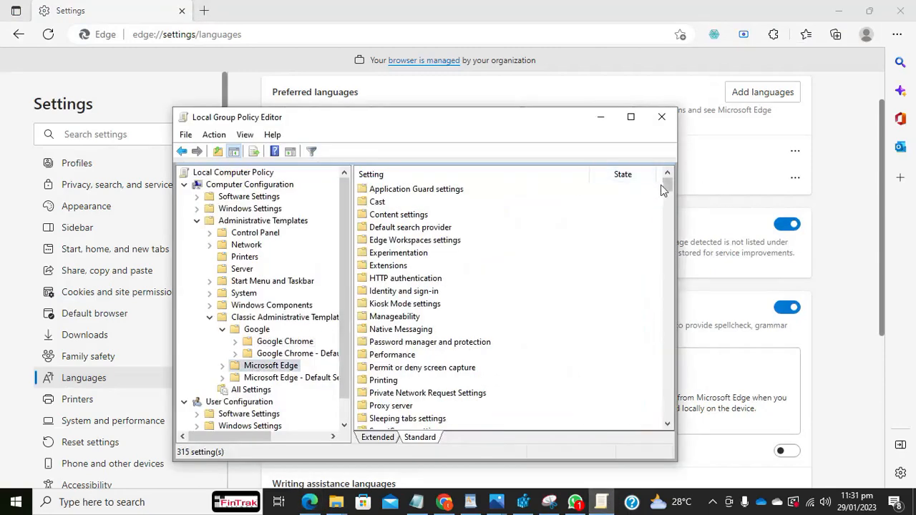
{"action": "left_click_drag", "start_coordinate": [668, 188], "coordinate": [668, 219]}
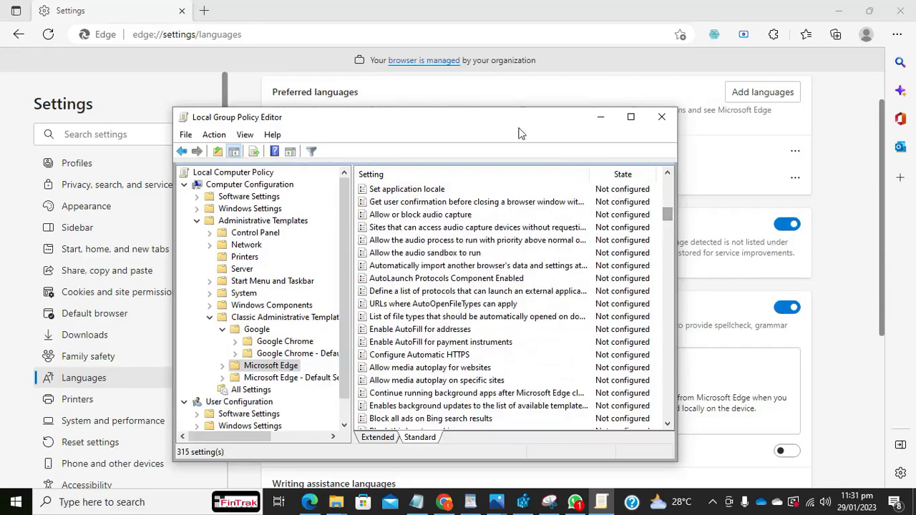
{"action": "left_click_drag", "start_coordinate": [493, 126], "coordinate": [741, 75]}
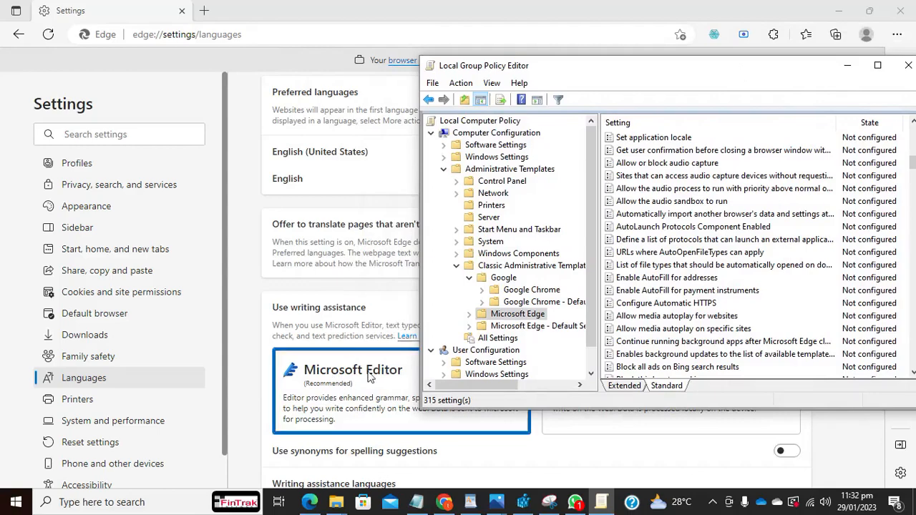
{"action": "left_click_drag", "start_coordinate": [689, 69], "coordinate": [234, 98]}
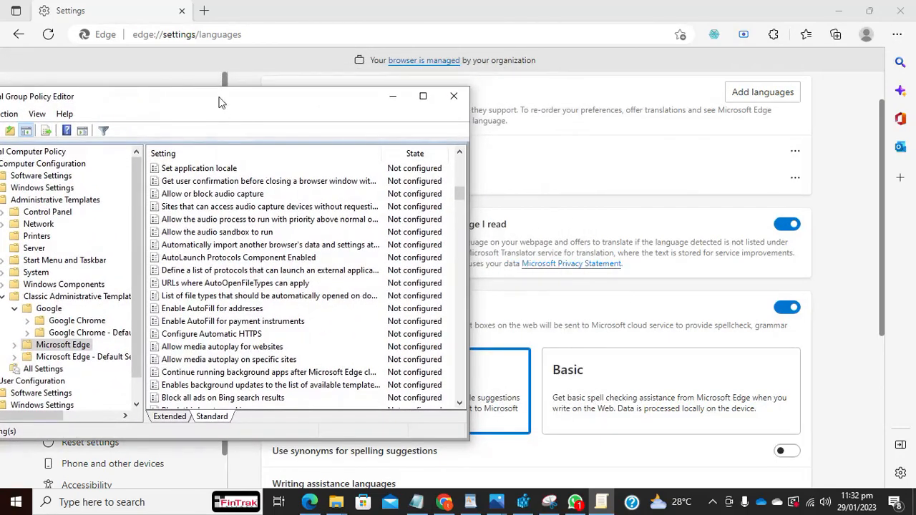
{"action": "left_click_drag", "start_coordinate": [221, 98], "coordinate": [345, 94]}
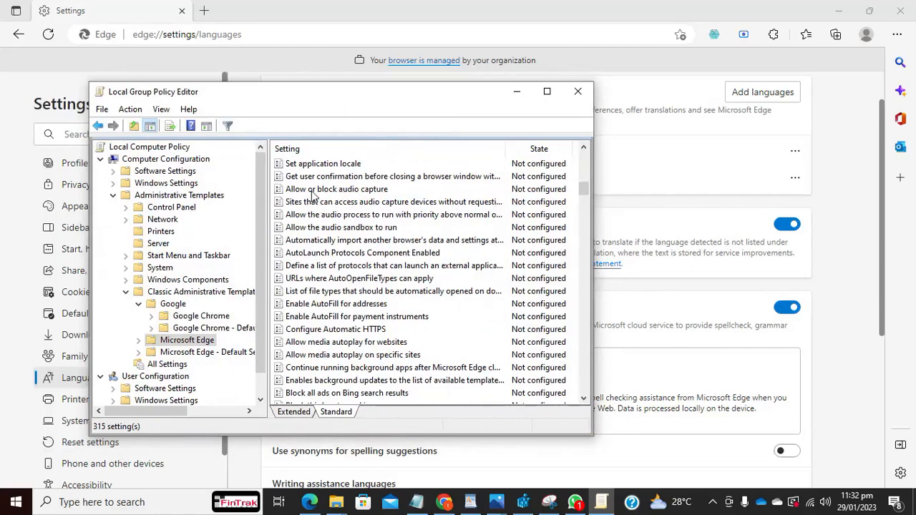
- Search the Microsoft Edge policy list for the Spell checking provided by Microsoft Editor policy and select it
{"action": "key", "text": "s"}
{"action": "key", "text": "s"}
{"action": "key", "text": "s"}
{"action": "key", "text": "s"}
{"action": "key", "text": "s"}
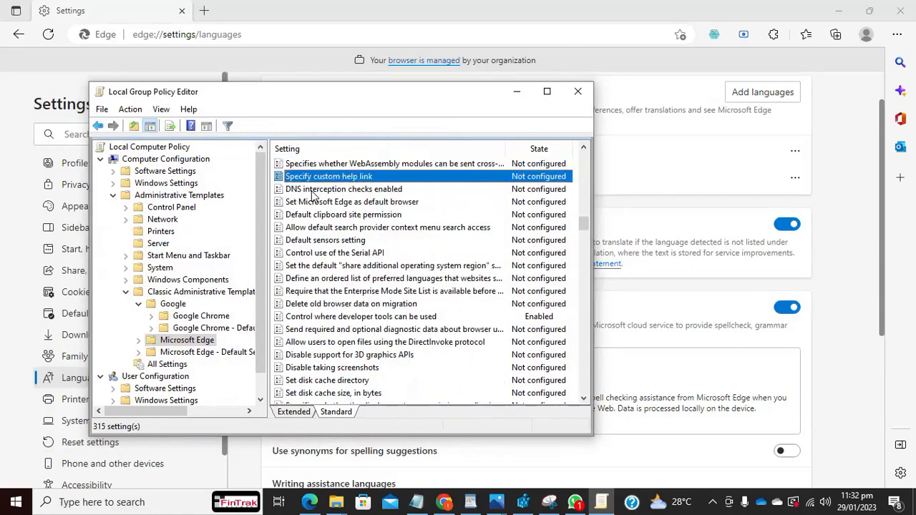
{"action": "key", "text": "s"}
{"action": "key", "text": "s"}
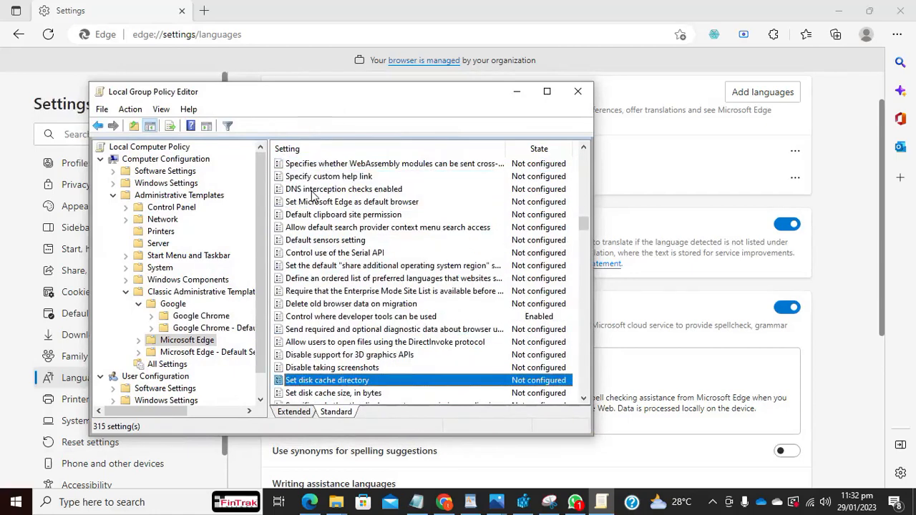
{"action": "key", "text": "s"}
{"action": "key", "text": "s"}
{"action": "key", "text": "s"}
{"action": "key", "text": "s"}
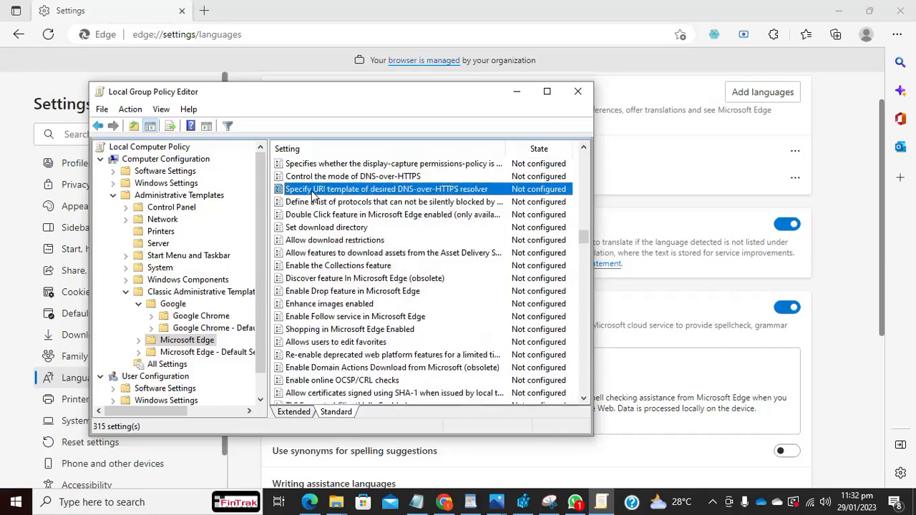
{"action": "key", "text": "s"}
{"action": "key", "text": "s"}
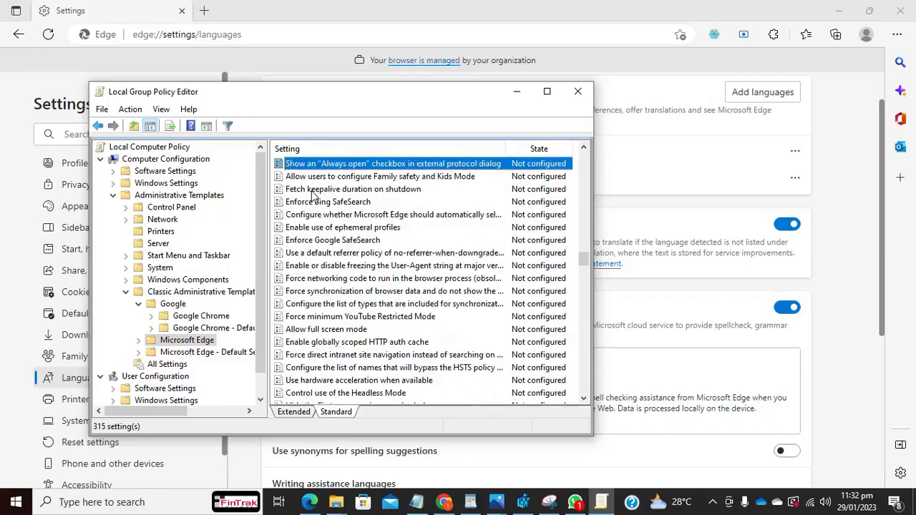
{"action": "key", "text": "s"}
{"action": "key", "text": "s"}
{"action": "key", "text": "s"}
{"action": "key", "text": "s"}
{"action": "key", "text": "s"}
{"action": "key", "text": "s"}
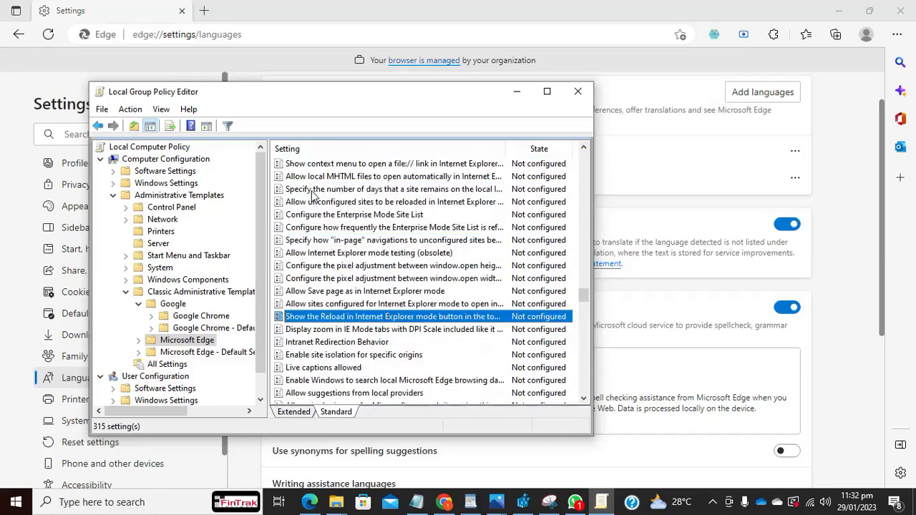
{"action": "key", "text": "s"}
{"action": "key", "text": "s"}
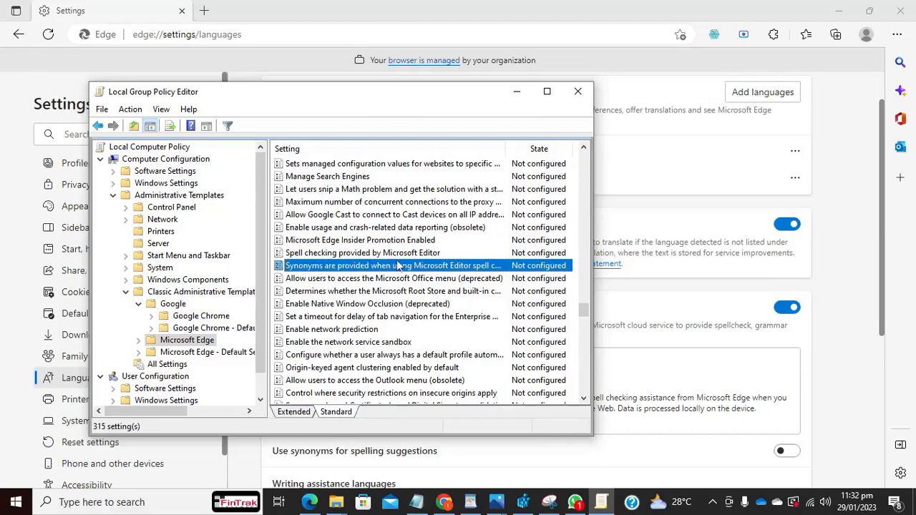
{"action": "left_click", "coordinate": [360, 254]}
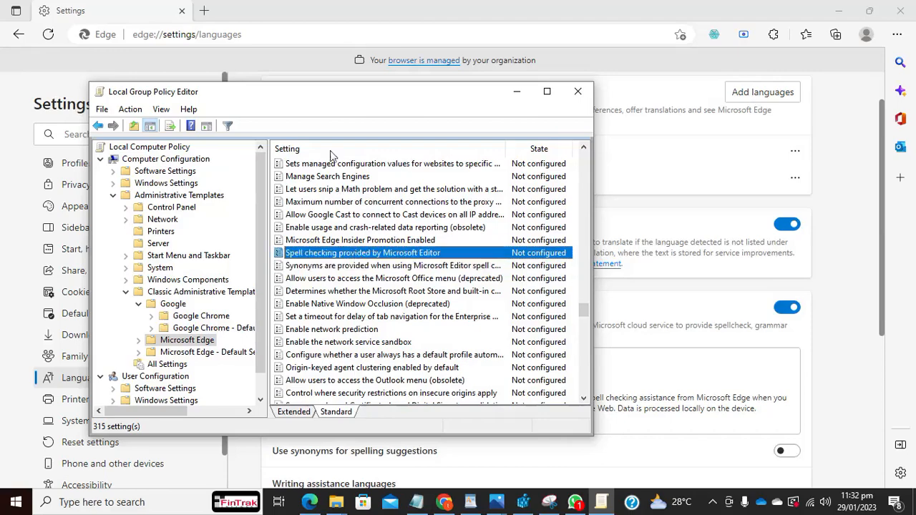
- Set the Spell checking provided by Microsoft Editor policy to Disabled, apply it, and check Edge's writing assistance options
{"action": "left_click_drag", "start_coordinate": [341, 98], "coordinate": [224, 119]}
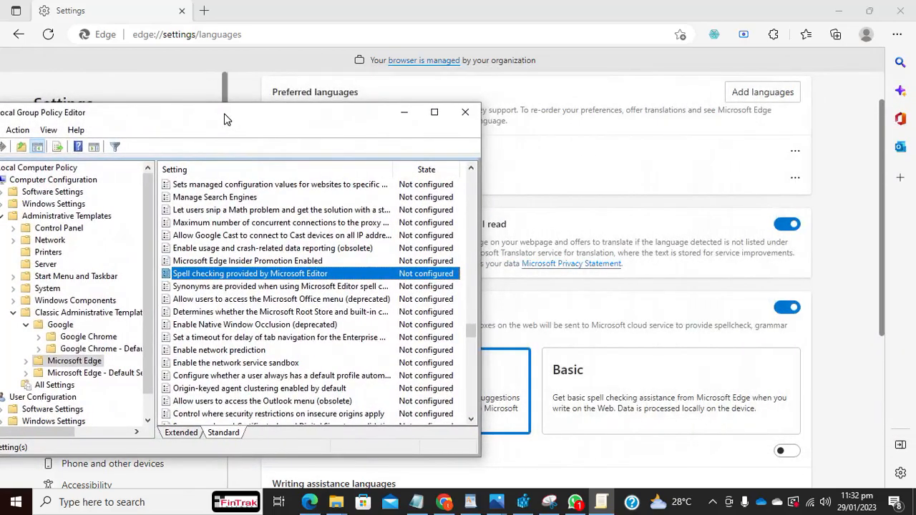
{"action": "left_click_drag", "start_coordinate": [224, 118], "coordinate": [288, 119]}
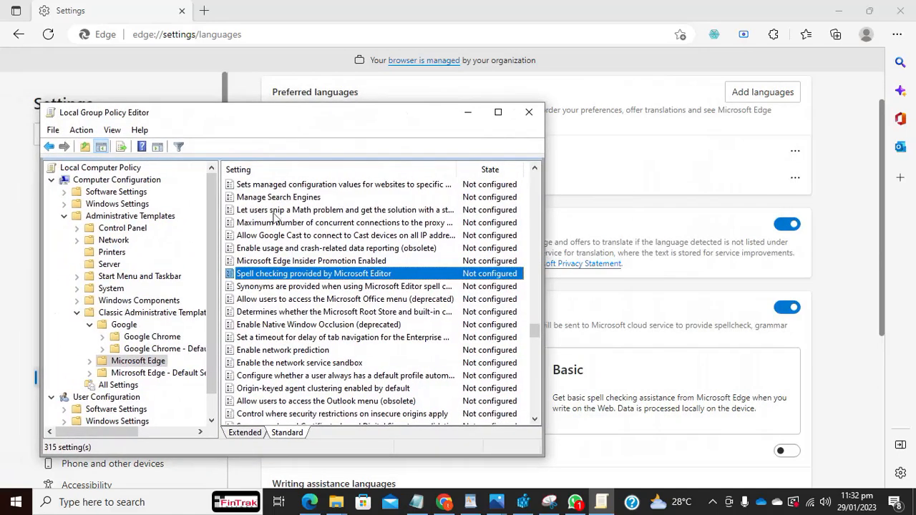
{"action": "double_click", "coordinate": [278, 280]}
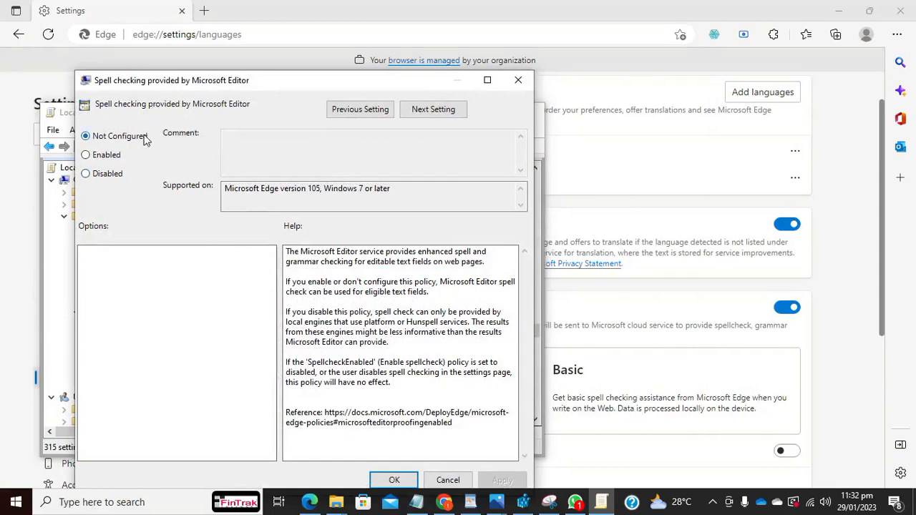
{"action": "left_click", "coordinate": [108, 176]}
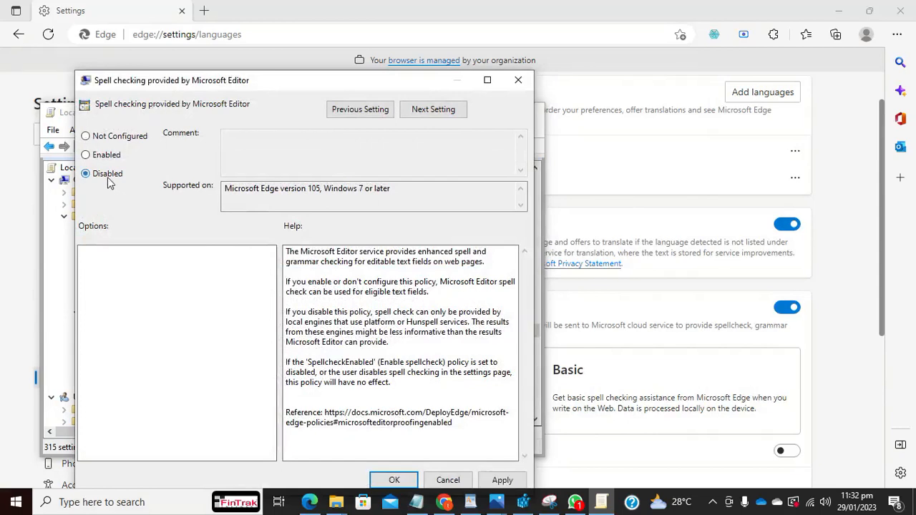
{"action": "left_click", "coordinate": [493, 481]}
{"action": "left_click", "coordinate": [394, 480]}
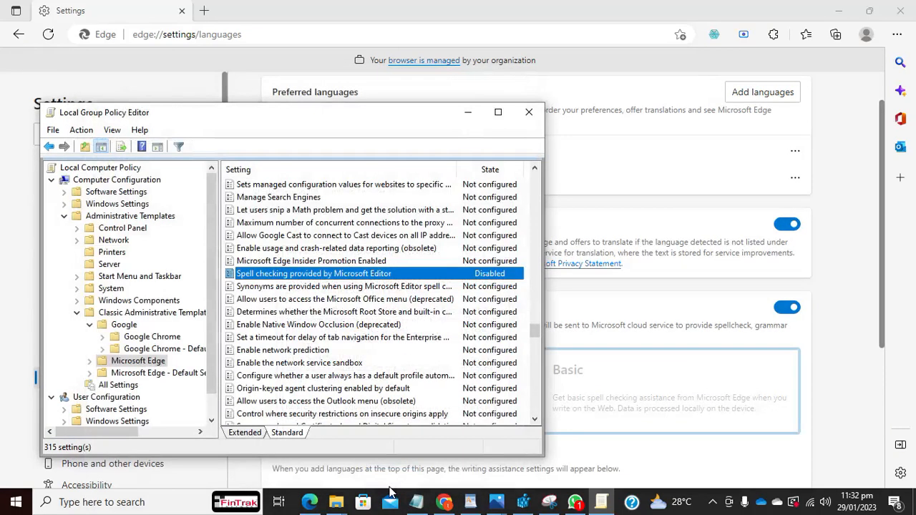
{"action": "left_click_drag", "start_coordinate": [381, 124], "coordinate": [51, 249]}
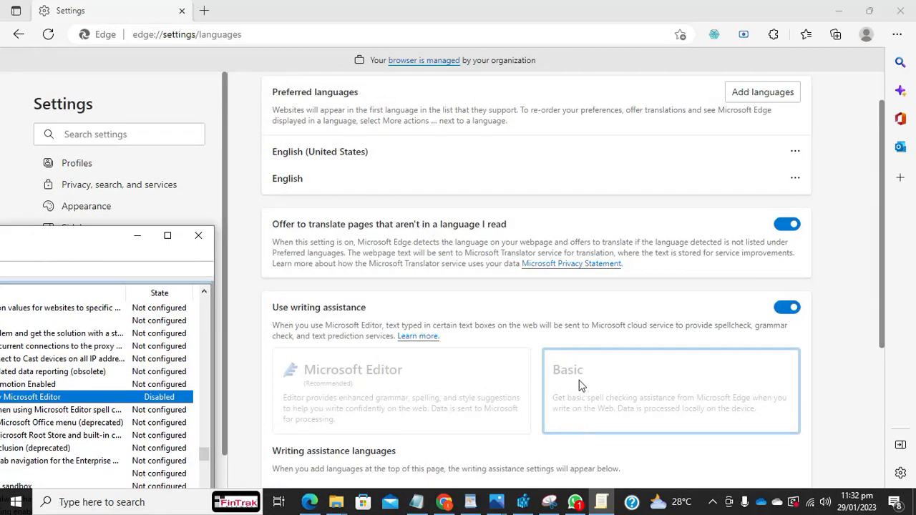
- Set the Spell checking provided by Microsoft Editor policy to Enabled, apply it, and check Edge's writing assistance options
{"action": "left_click_drag", "start_coordinate": [71, 243], "coordinate": [449, 127]}
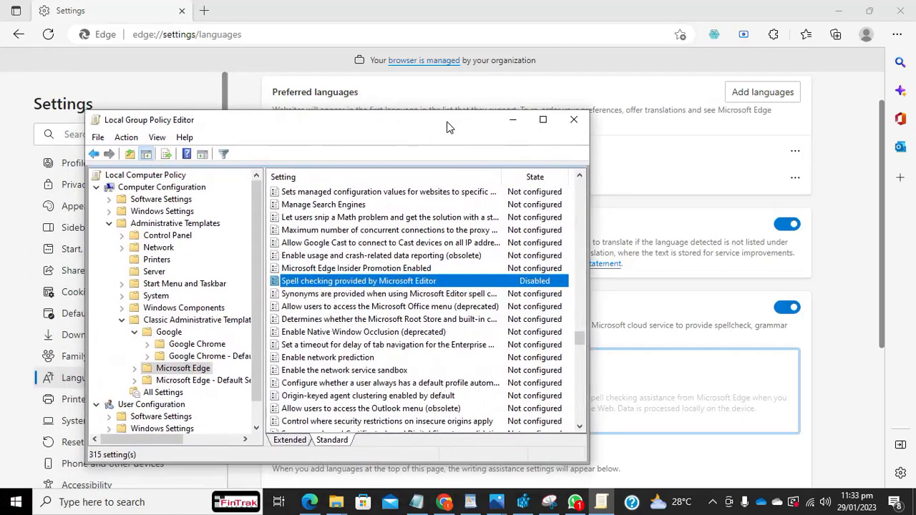
{"action": "double_click", "coordinate": [313, 284]}
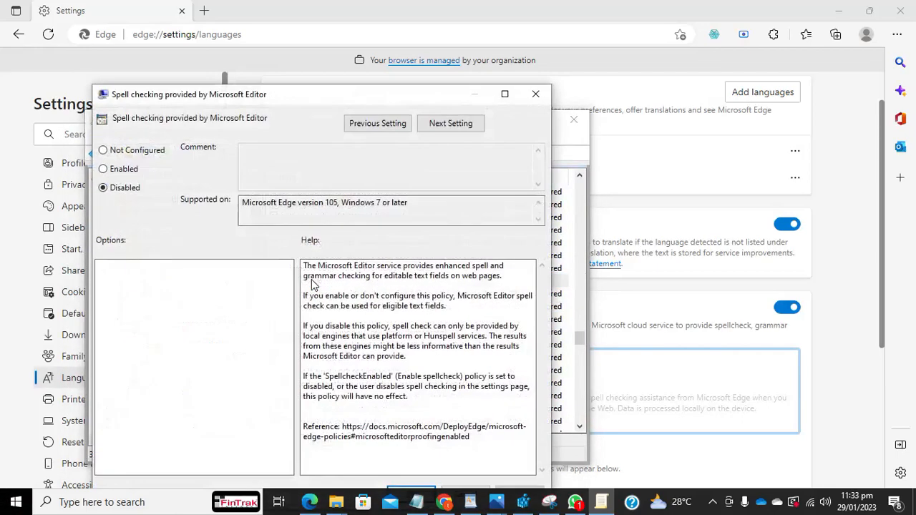
{"action": "left_click", "coordinate": [119, 170]}
{"action": "left_click_drag", "start_coordinate": [348, 100], "coordinate": [340, 30]}
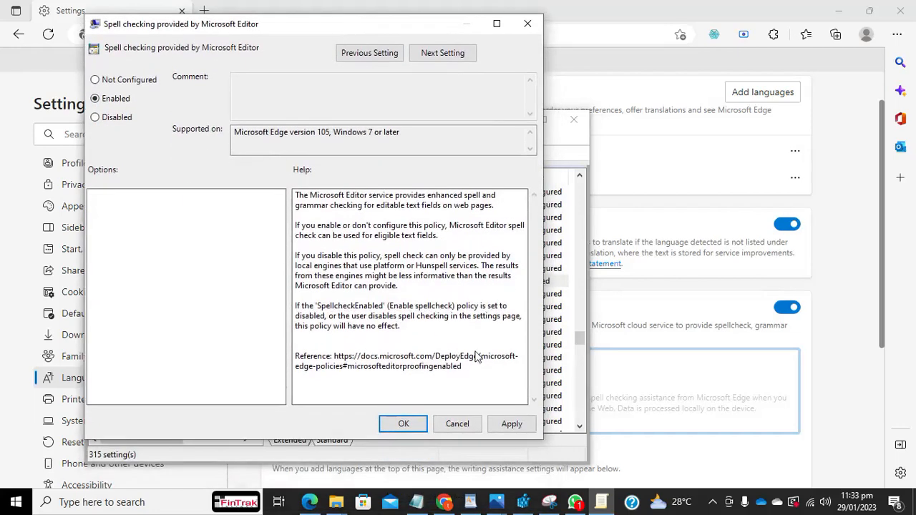
{"action": "left_click", "coordinate": [511, 424]}
{"action": "left_click", "coordinate": [405, 425]}
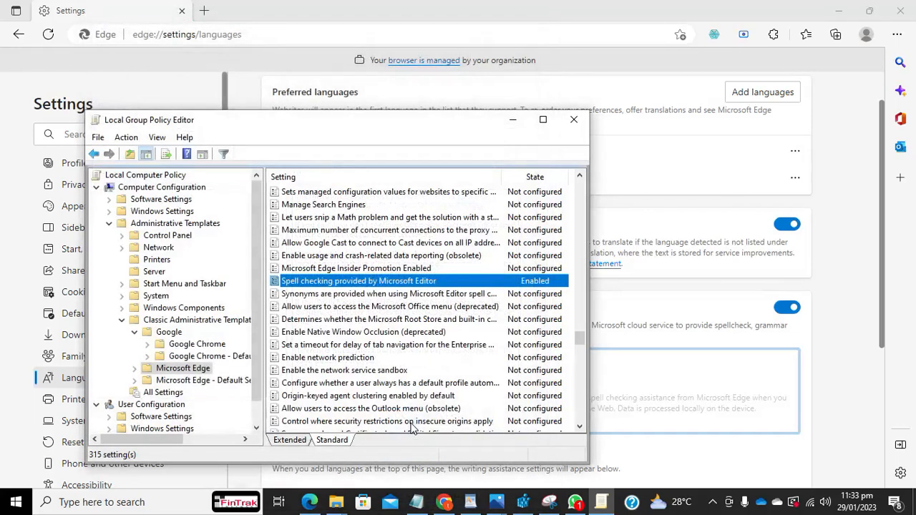
{"action": "left_click_drag", "start_coordinate": [456, 128], "coordinate": [425, 105]}
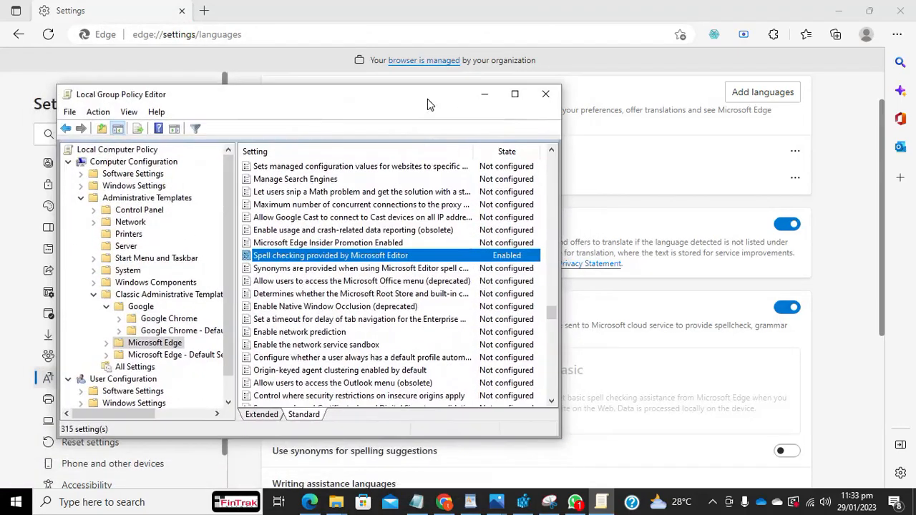
- Return the Spell checking provided by Microsoft Editor policy to Not Configured, apply it, and check Edge's writing assistance options
{"action": "double_click", "coordinate": [307, 262]}
{"action": "left_click", "coordinate": [147, 151]}
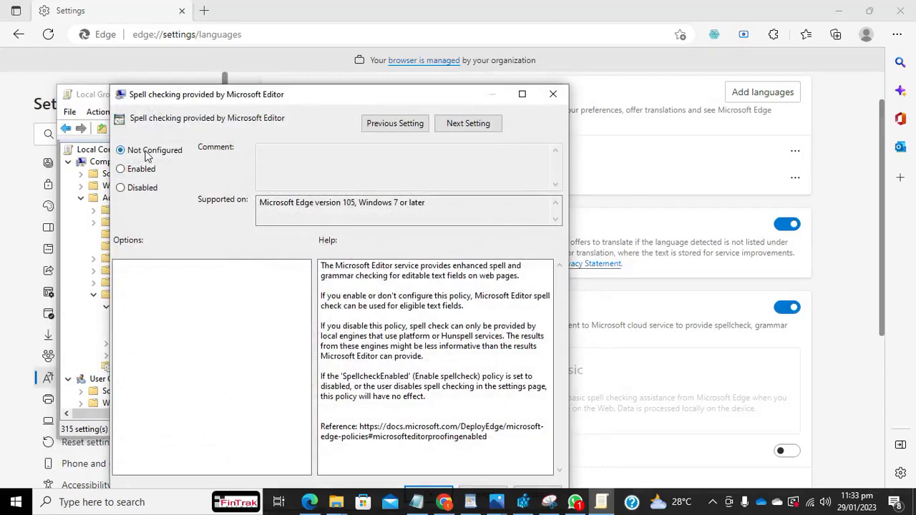
{"action": "left_click_drag", "start_coordinate": [350, 97], "coordinate": [333, 45]}
{"action": "left_click", "coordinate": [515, 441]}
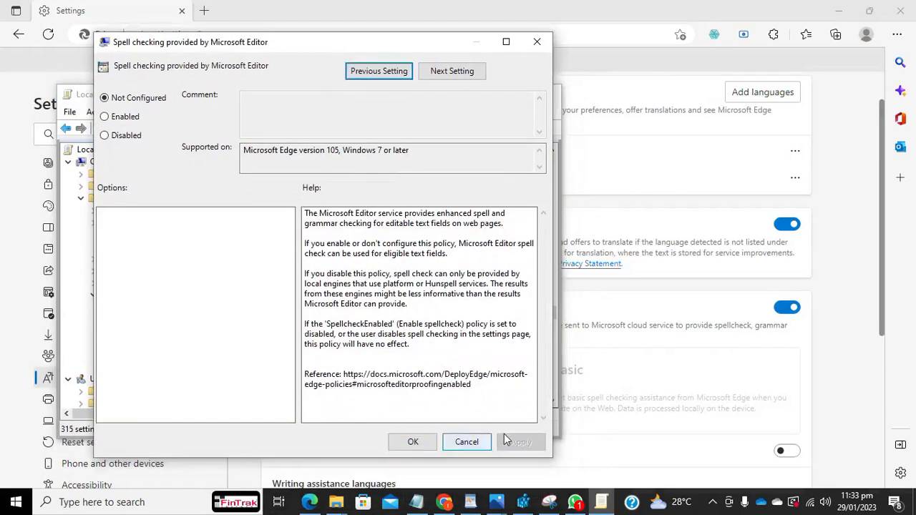
{"action": "left_click", "coordinate": [415, 441]}
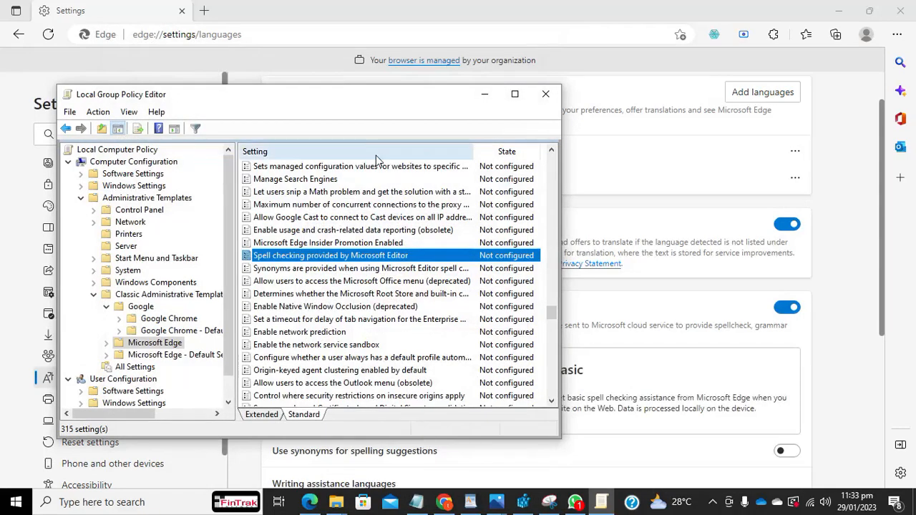
{"action": "mouse_move", "coordinate": [346, 102]}
{"action": "left_mouse_down"}
{"action": "mouse_move", "coordinate": [186, 96]}
{"action": "mouse_move", "coordinate": [336, 98]}
{"action": "left_mouse_up"}
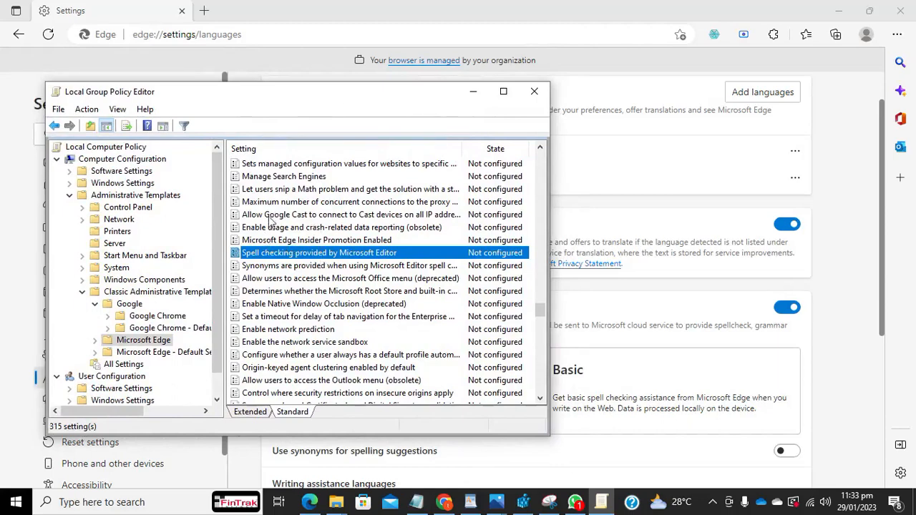
- Search the Microsoft Edge policy list for the Enable spellcheck policy and select it
{"action": "left_click", "coordinate": [272, 244]}
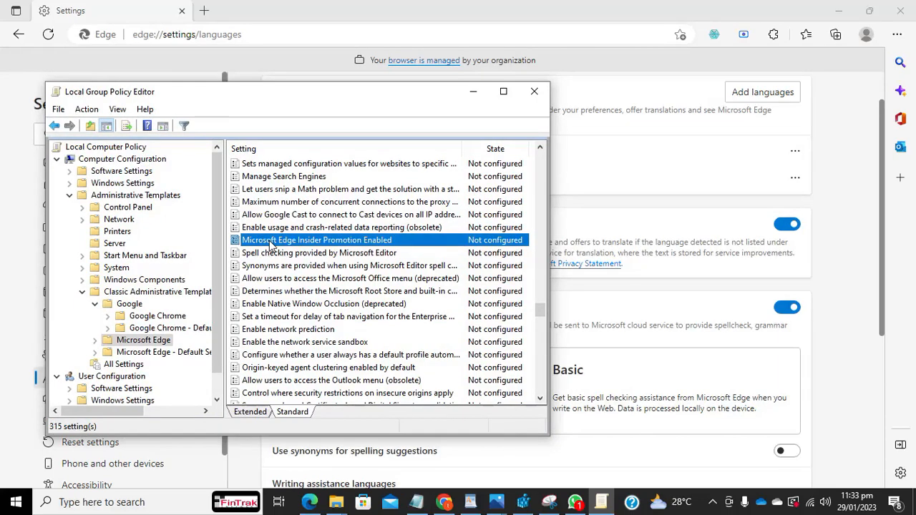
{"action": "key", "text": "Down"}
{"action": "key", "text": "Down"}
{"action": "key", "text": "Down"}
{"action": "key", "text": "Down"}
{"action": "key", "text": "Down"}
{"action": "key", "text": "Down"}
{"action": "key", "text": "Down"}
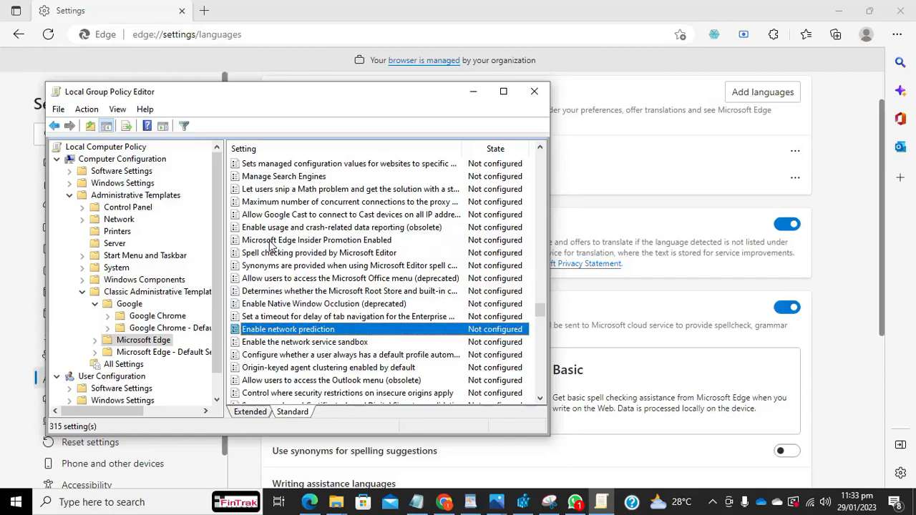
{"action": "key", "text": "e"}
{"action": "key", "text": "e"}
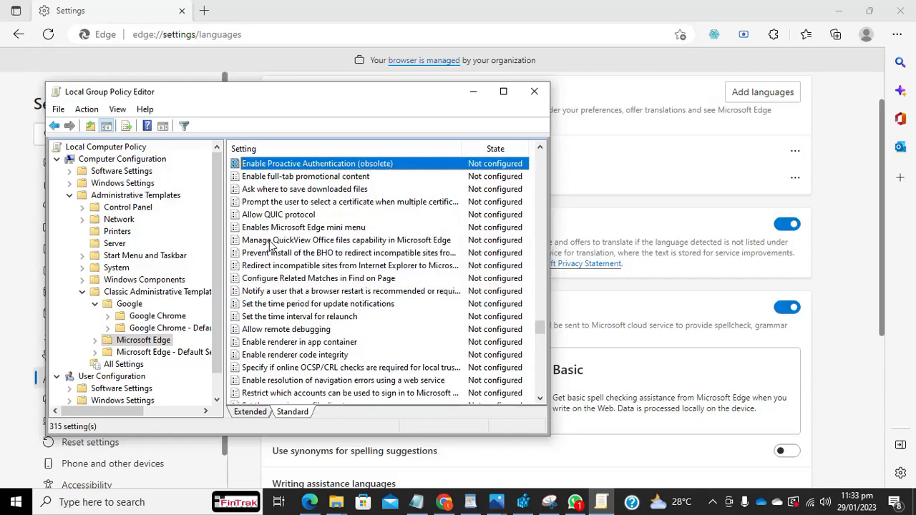
{"action": "key", "text": "e"}
{"action": "key", "text": "e"}
{"action": "key", "text": "e"}
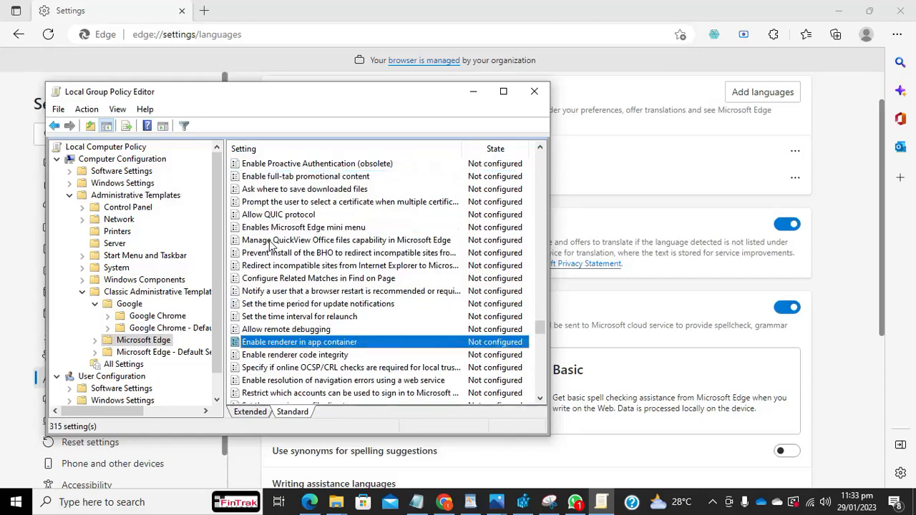
{"action": "key", "text": "e"}
{"action": "key", "text": "e"}
{"action": "key", "text": "e"}
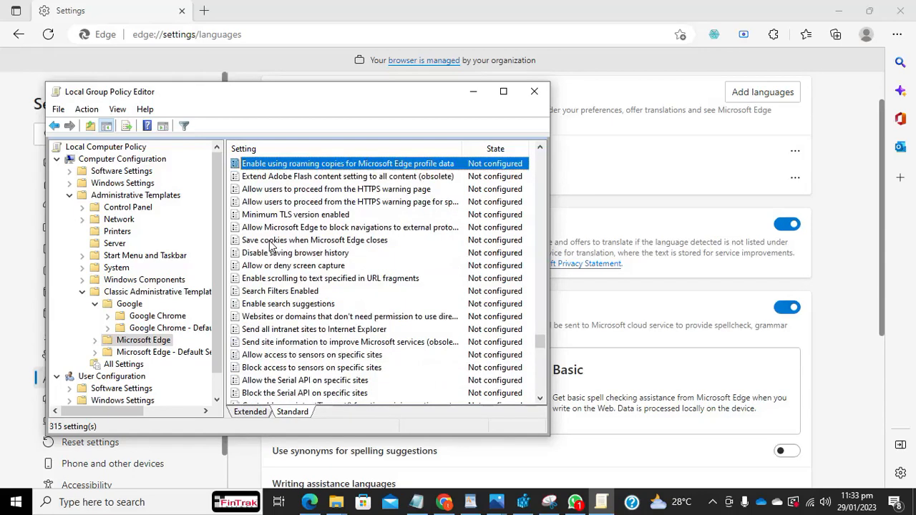
{"action": "key", "text": "e"}
{"action": "key", "text": "e"}
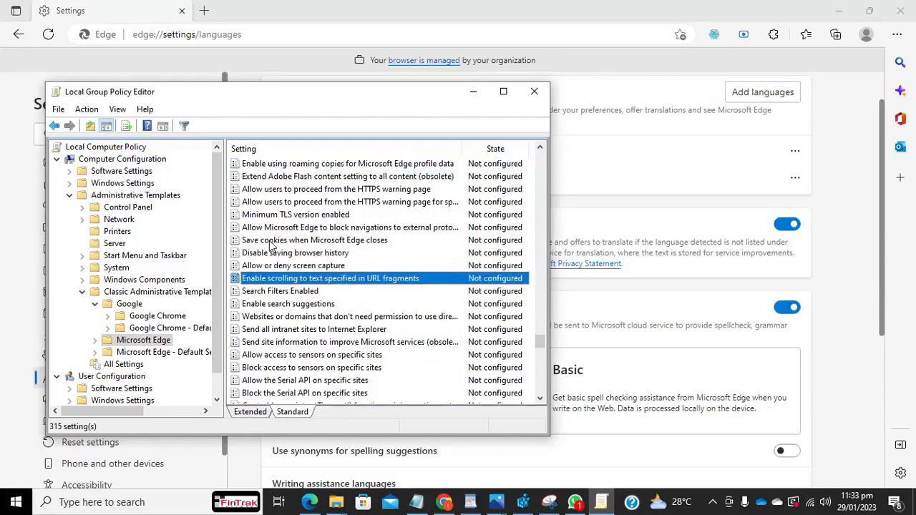
{"action": "key", "text": "e"}
{"action": "key", "text": "e"}
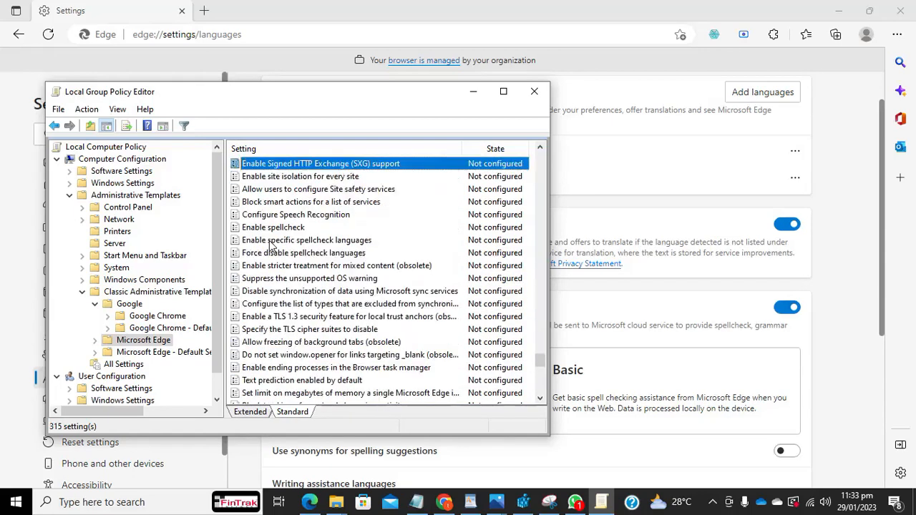
{"action": "left_click", "coordinate": [271, 228]}
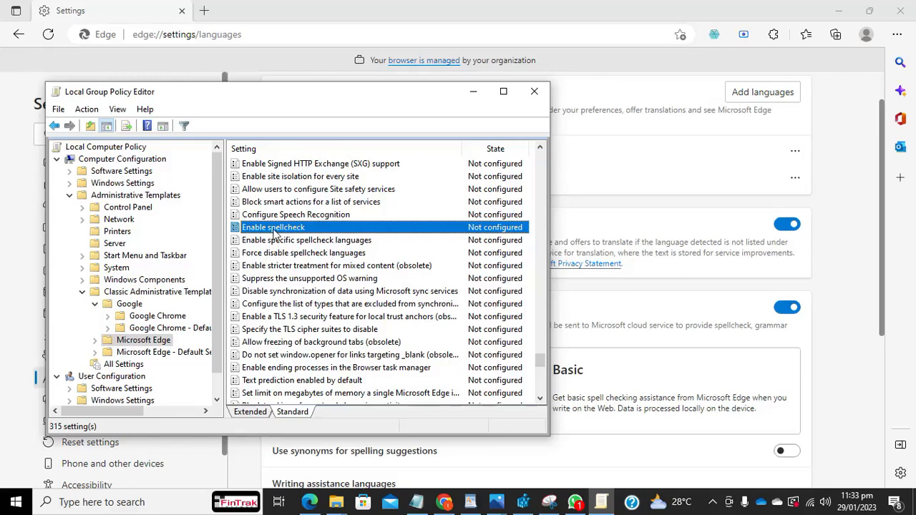
- Set the Enable spellcheck policy to Disabled, apply it, and check Edge's writing assistance options
{"action": "double_click", "coordinate": [274, 233]}
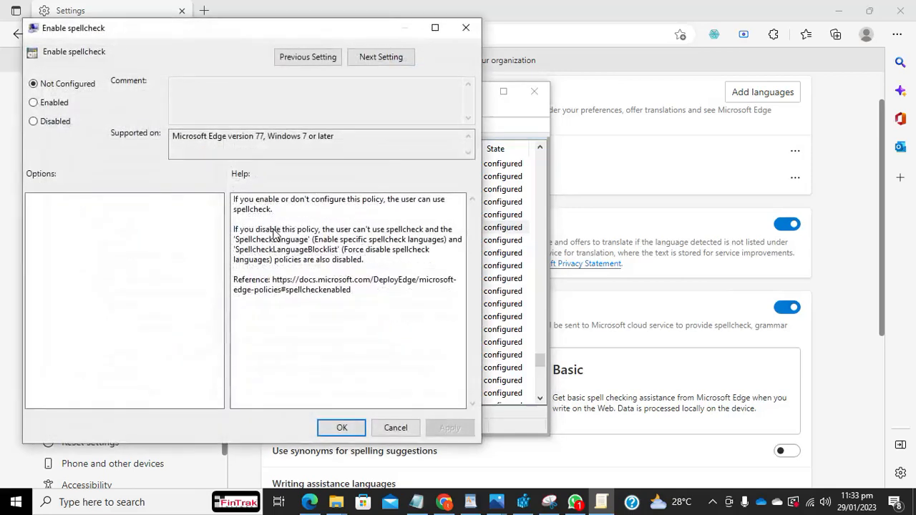
{"action": "left_click_drag", "start_coordinate": [121, 28], "coordinate": [124, 30]}
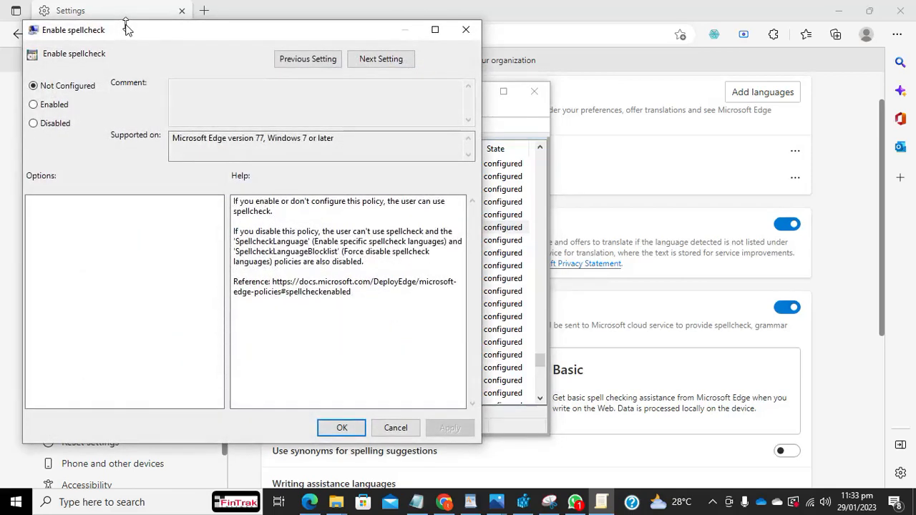
{"action": "left_click", "coordinate": [34, 124]}
{"action": "left_click", "coordinate": [438, 429]}
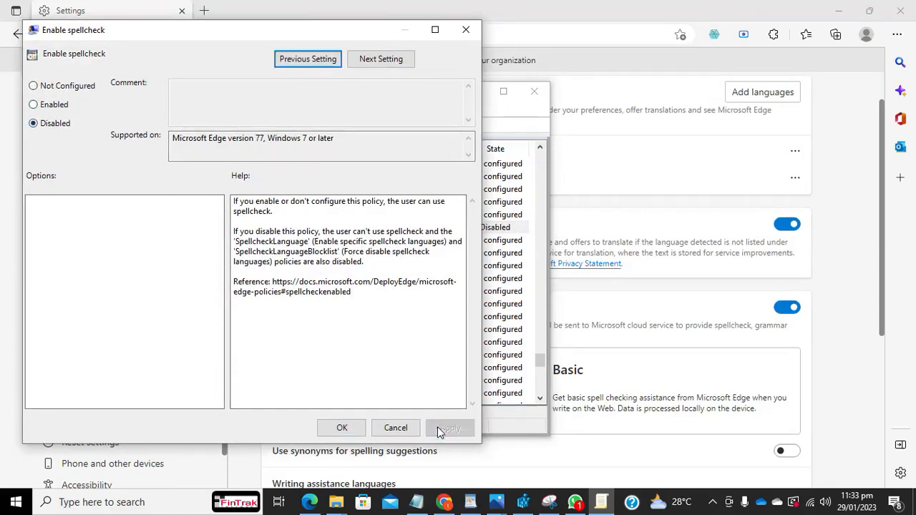
{"action": "left_click", "coordinate": [345, 427]}
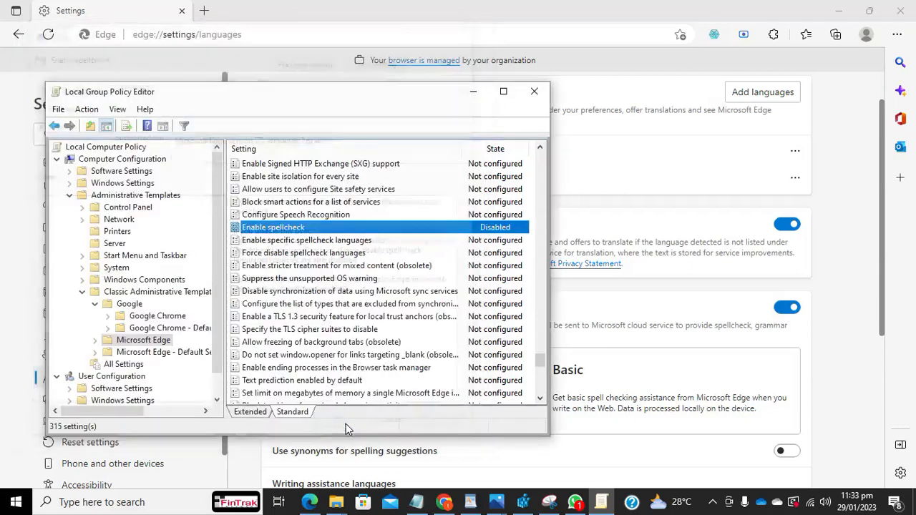
{"action": "left_click", "coordinate": [626, 313]}
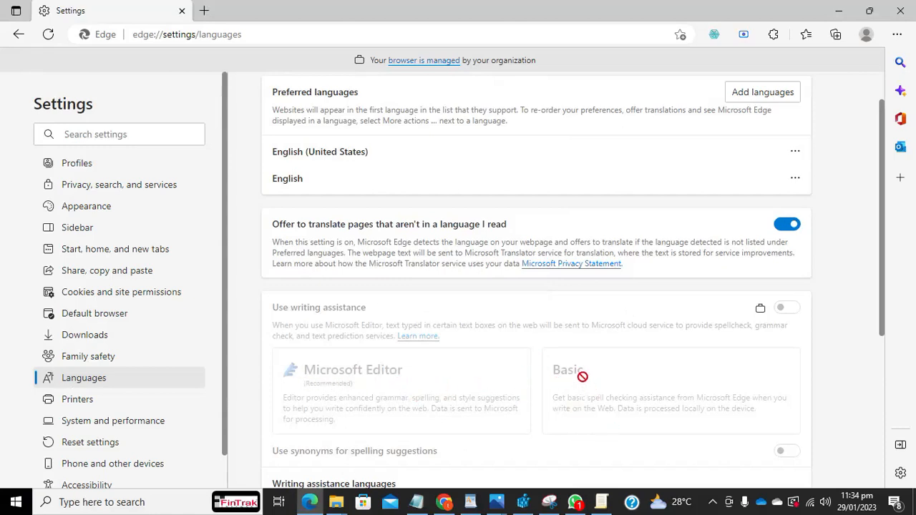
- Return the Enable spellcheck policy for Microsoft Edge to Not Configured and apply the change
{"action": "left_click", "coordinate": [599, 502]}
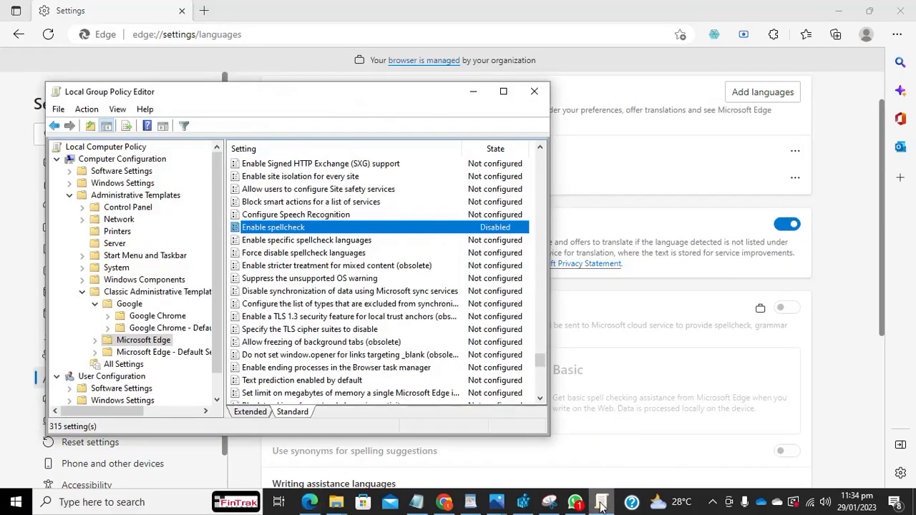
{"action": "double_click", "coordinate": [270, 229]}
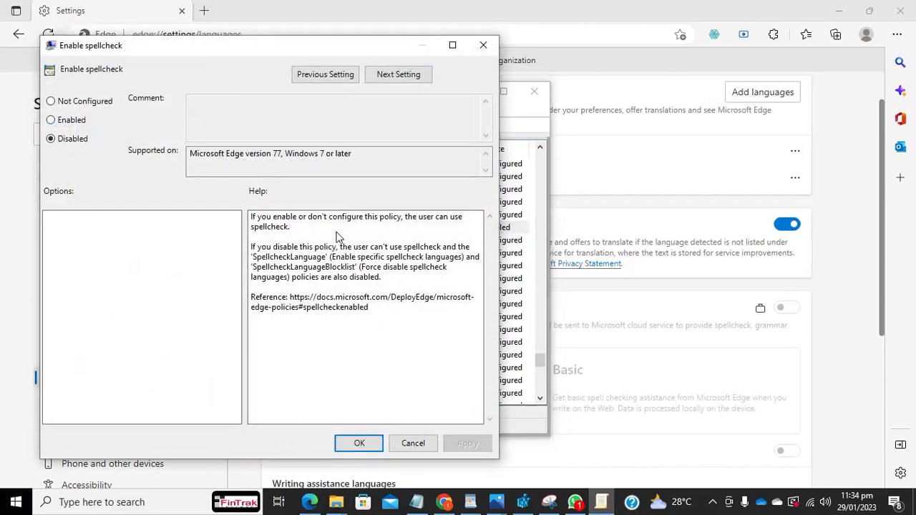
{"action": "left_click", "coordinate": [62, 104]}
{"action": "left_click", "coordinate": [463, 445]}
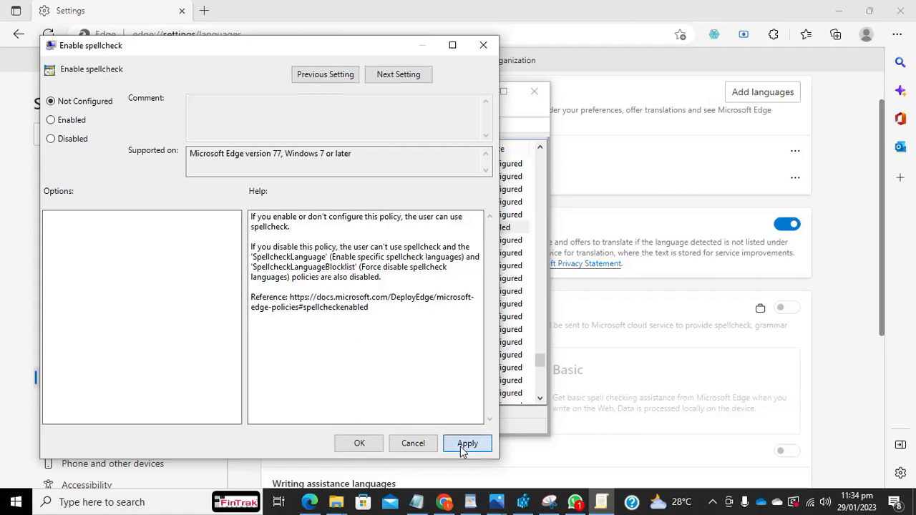
{"action": "left_click", "coordinate": [360, 443]}
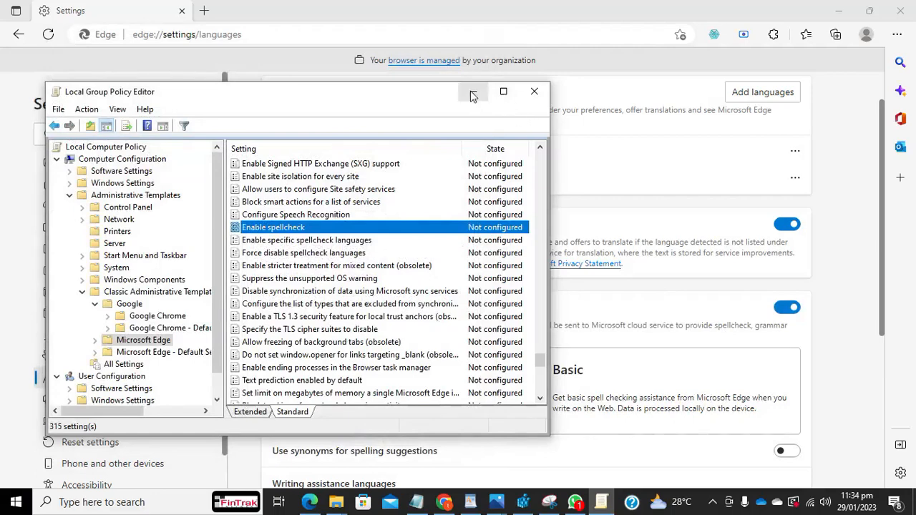
{"action": "mouse_move", "coordinate": [399, 100]}
{"action": "left_mouse_down"}
{"action": "mouse_move", "coordinate": [254, 107]}
{"action": "mouse_move", "coordinate": [384, 107]}
{"action": "left_mouse_up"}
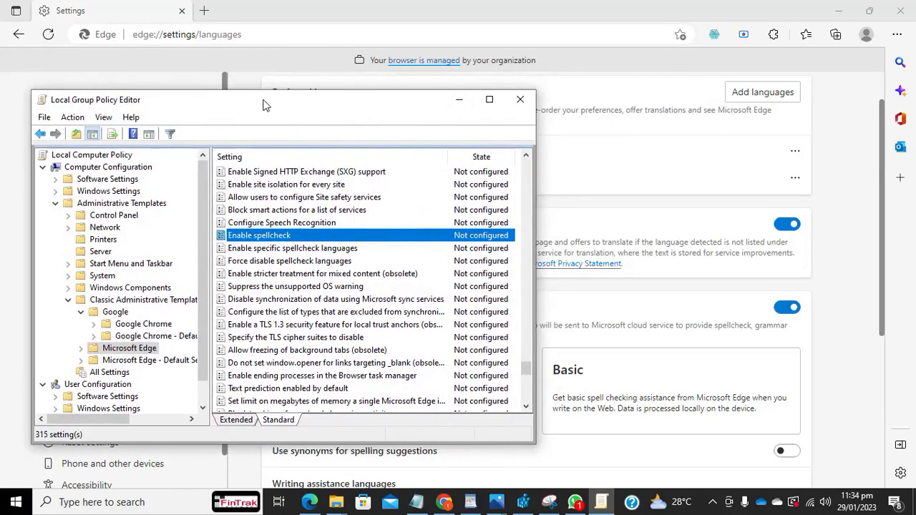
{"action": "left_click_drag", "start_coordinate": [263, 103], "coordinate": [358, 89]}
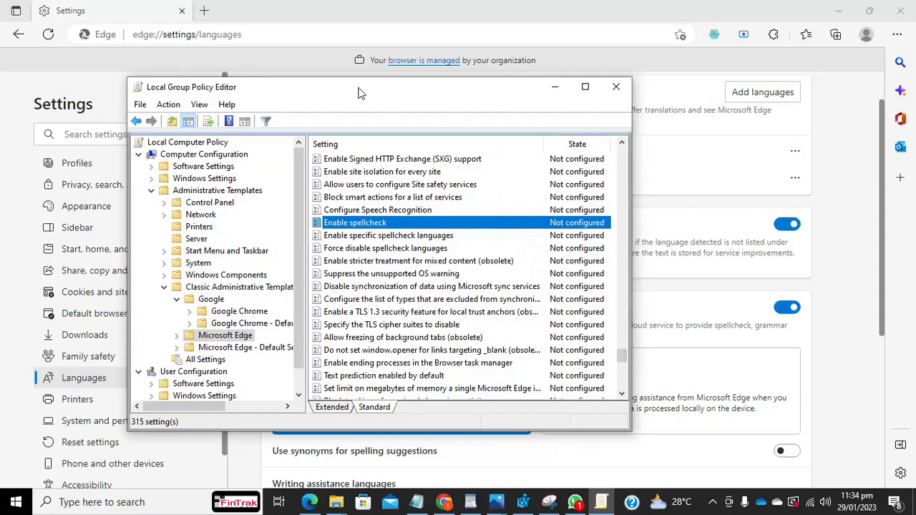
{"action": "left_click_drag", "start_coordinate": [358, 91], "coordinate": [310, 90]}
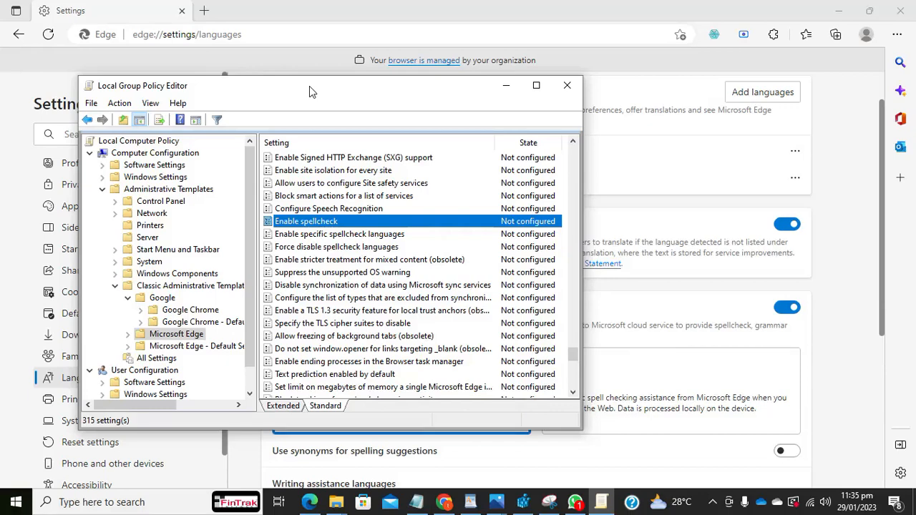
{"action": "left_click", "coordinate": [713, 503]}
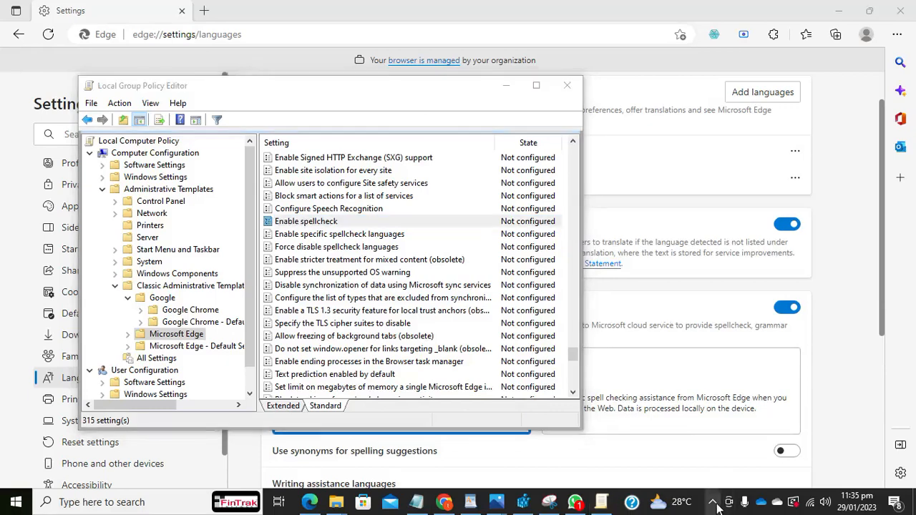
{"action": "left_click", "coordinate": [677, 481]}
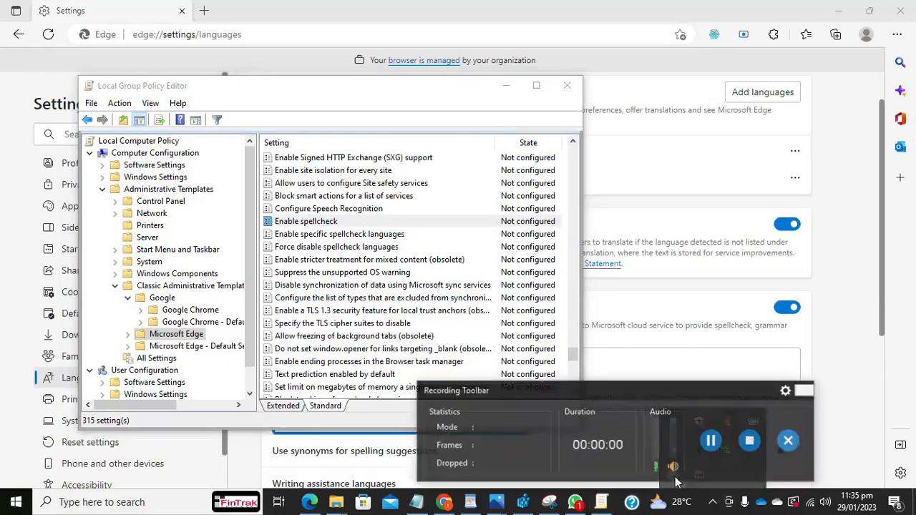